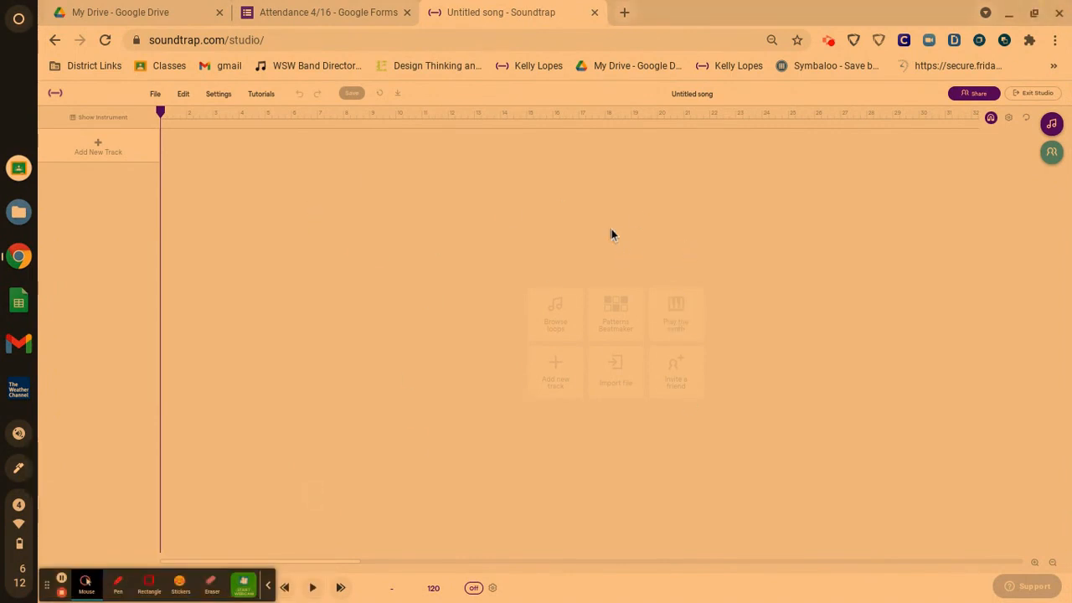
- Open the loop library, look through the guitar loops, and clear the search
{"action": "left_click", "coordinate": [554, 314]}
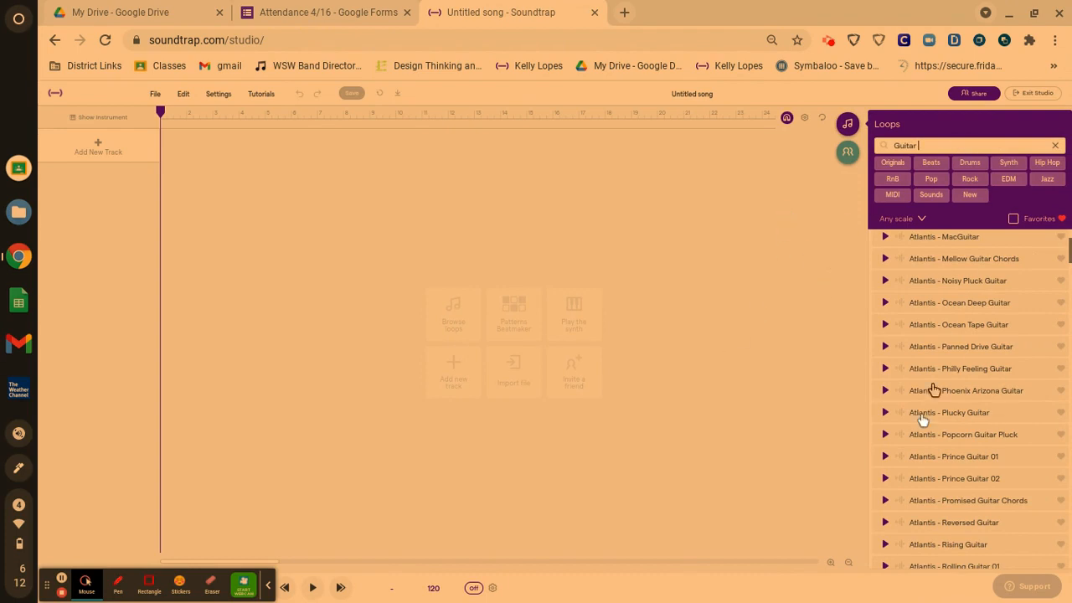
{"action": "scroll", "coordinate": [980, 337], "scroll_direction": "up", "scroll_amount": 10}
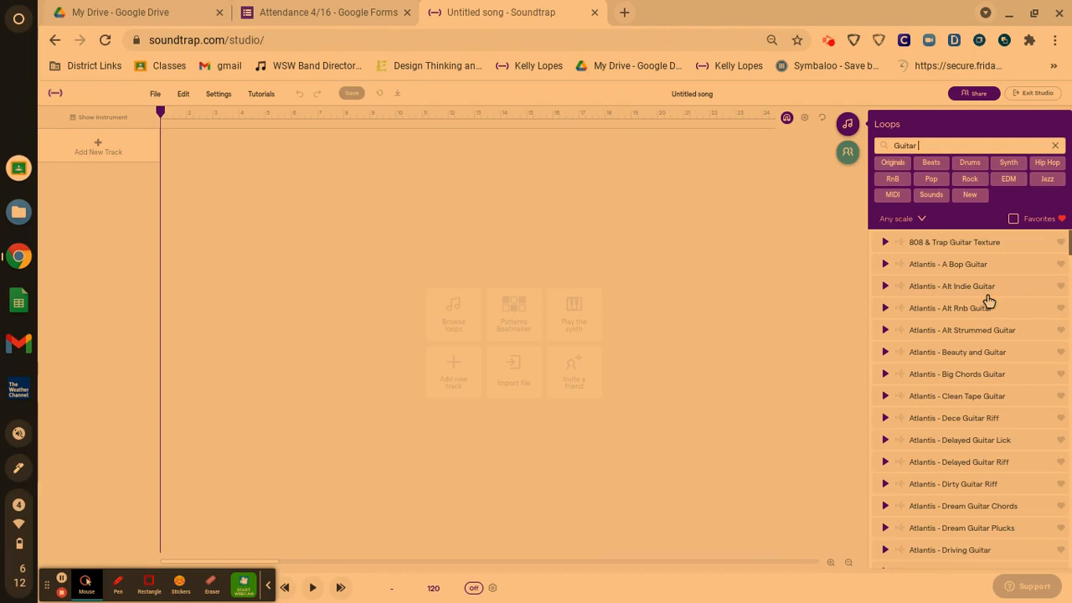
{"action": "left_click", "coordinate": [1056, 147]}
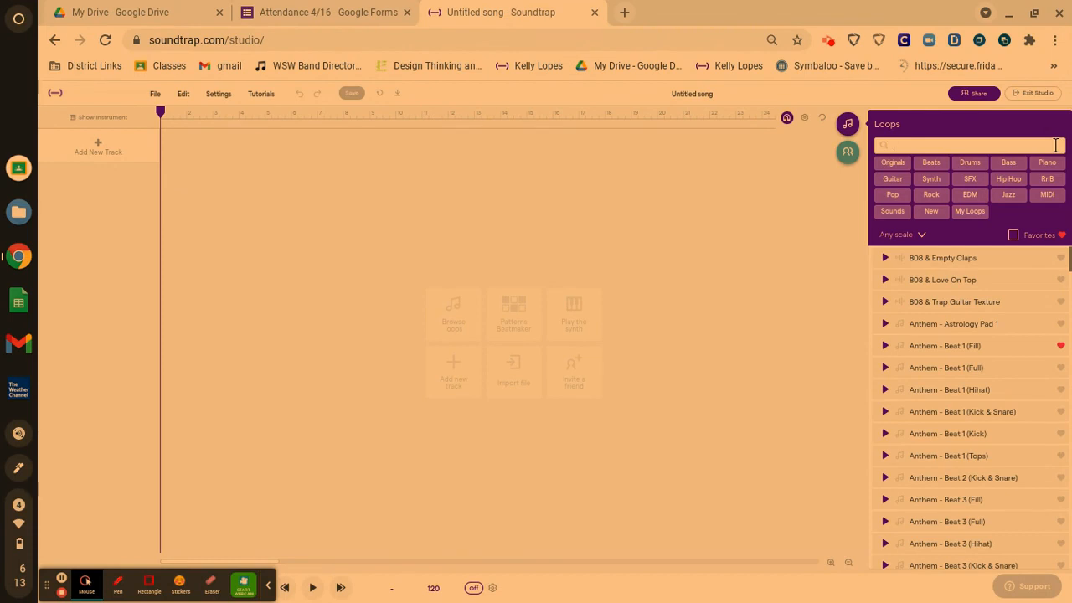
- Filter the loops by Piano and place Atlantis - Pop Piano Chords 01 on a new track at measure 1
{"action": "left_click", "coordinate": [1056, 146]}
{"action": "left_click", "coordinate": [1046, 167]}
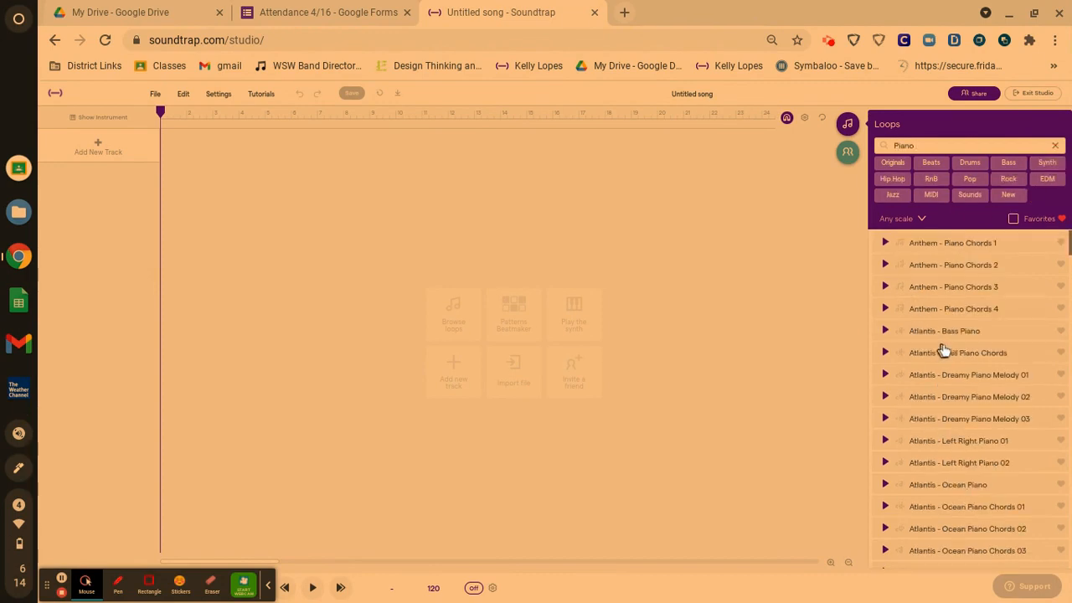
{"action": "scroll", "coordinate": [950, 293], "scroll_direction": "down", "scroll_amount": 8}
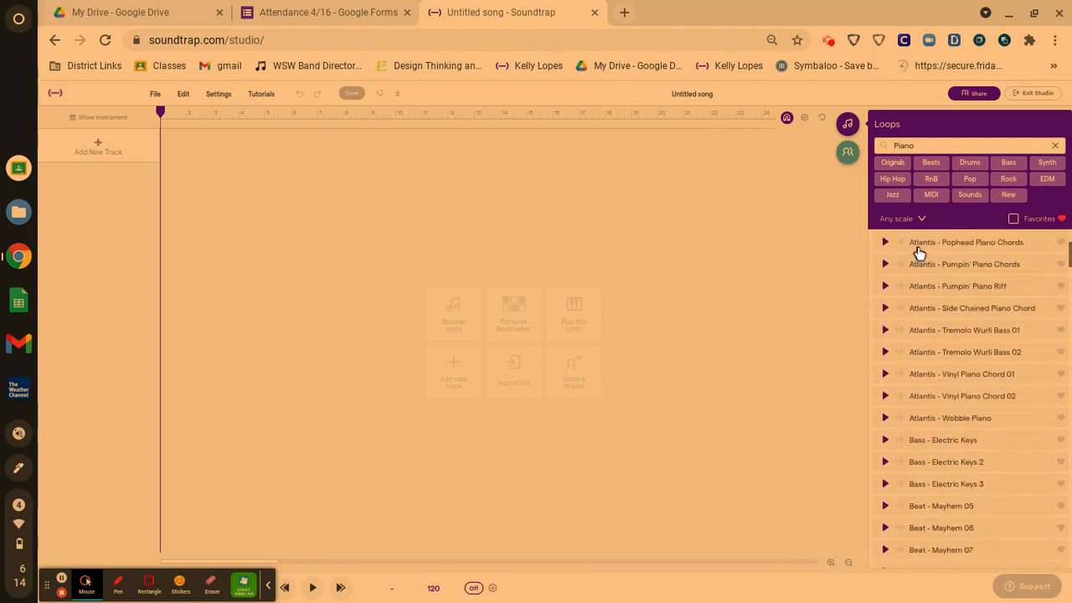
{"action": "scroll", "coordinate": [921, 335], "scroll_direction": "down", "scroll_amount": 10}
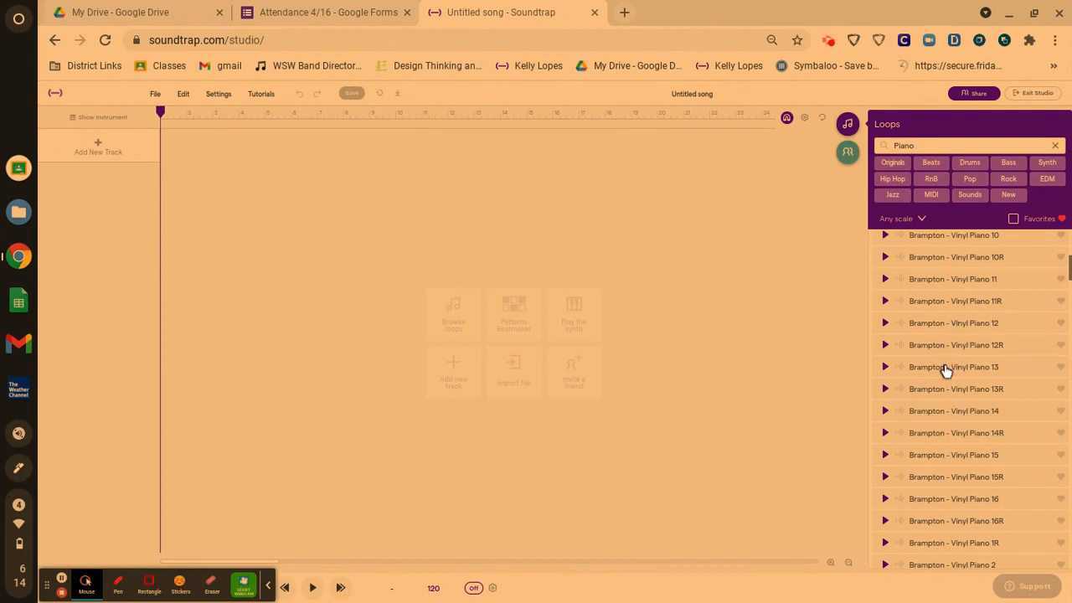
{"action": "scroll", "coordinate": [944, 371], "scroll_direction": "up", "scroll_amount": 10}
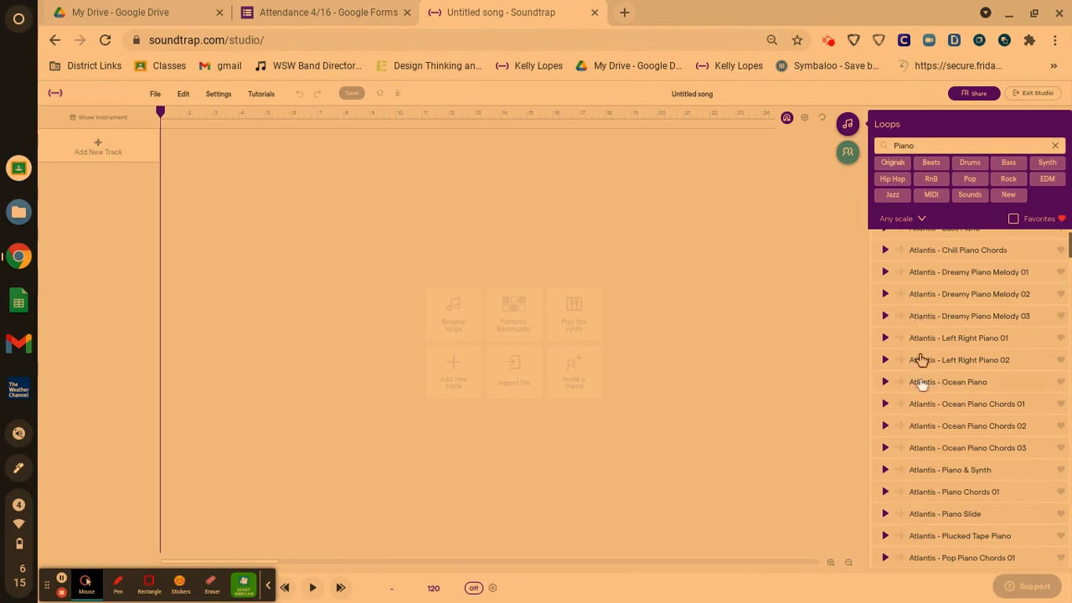
{"action": "scroll", "coordinate": [974, 355], "scroll_direction": "up", "scroll_amount": 1}
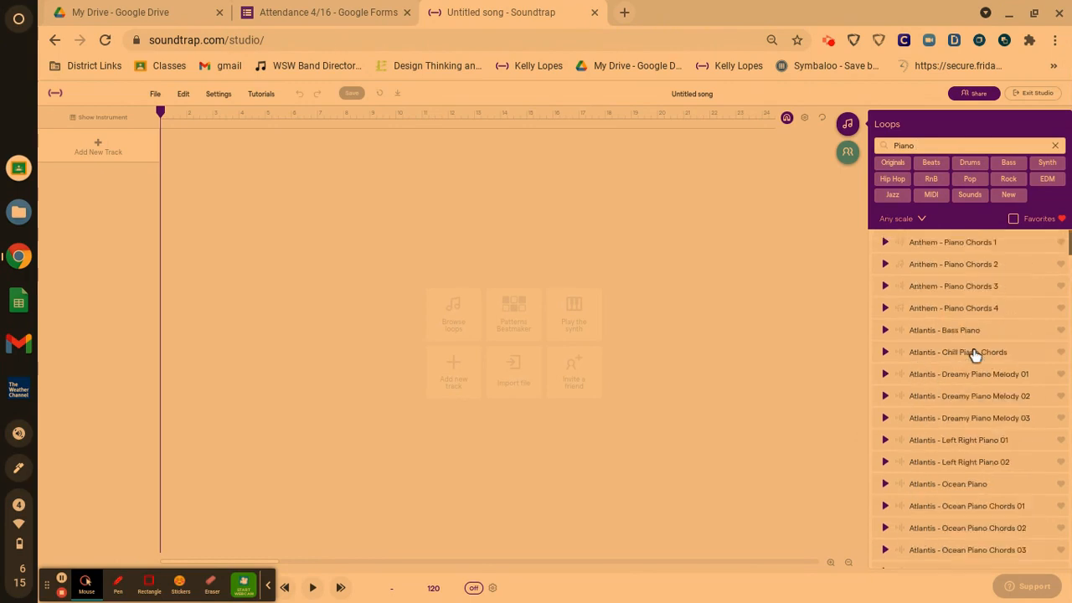
{"action": "scroll", "coordinate": [940, 405], "scroll_direction": "down", "scroll_amount": 3}
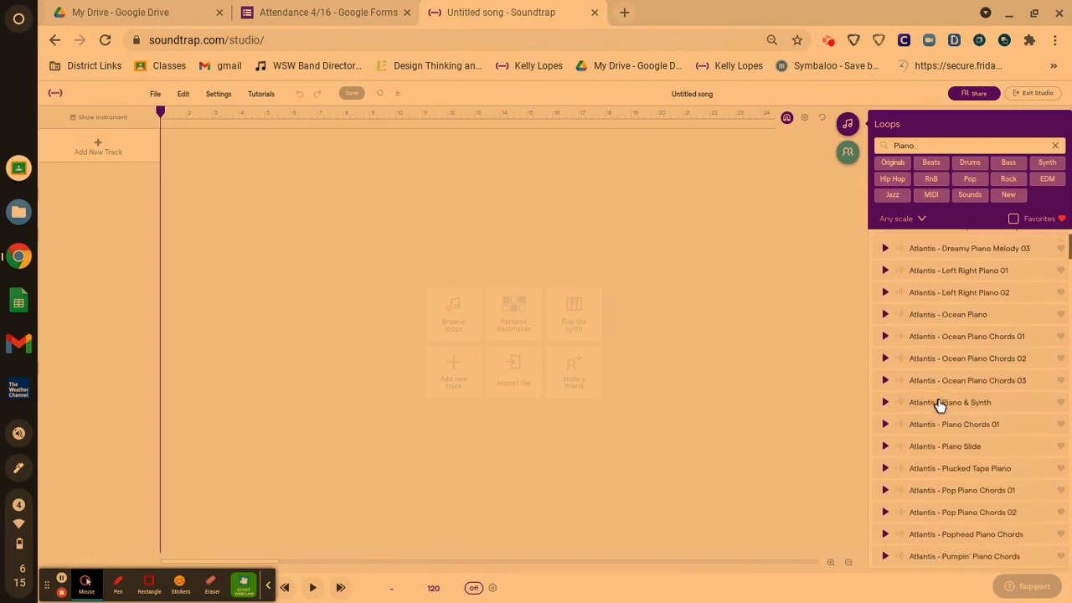
{"action": "scroll", "coordinate": [948, 352], "scroll_direction": "up", "scroll_amount": 3}
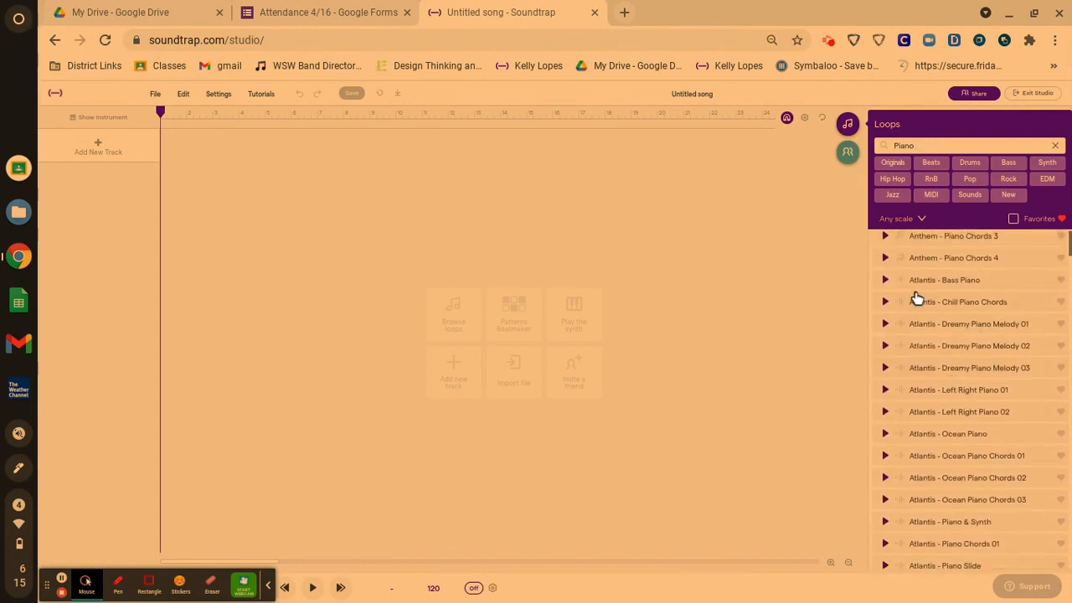
{"action": "scroll", "coordinate": [942, 361], "scroll_direction": "down", "scroll_amount": 1}
{"action": "scroll", "coordinate": [938, 361], "scroll_direction": "down", "scroll_amount": 5}
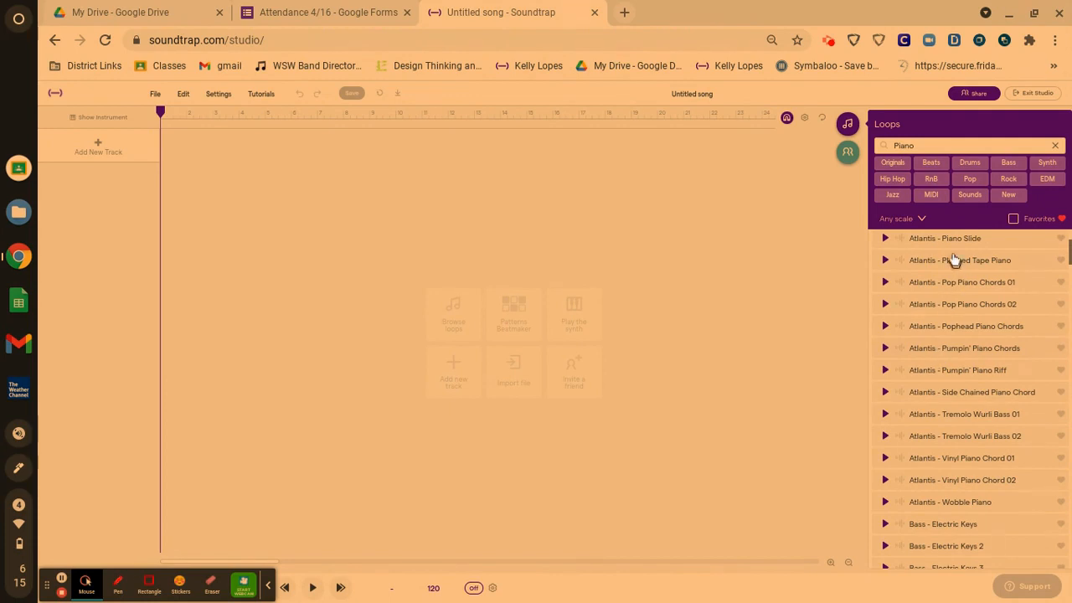
{"action": "left_click_drag", "start_coordinate": [932, 288], "coordinate": [160, 193]}
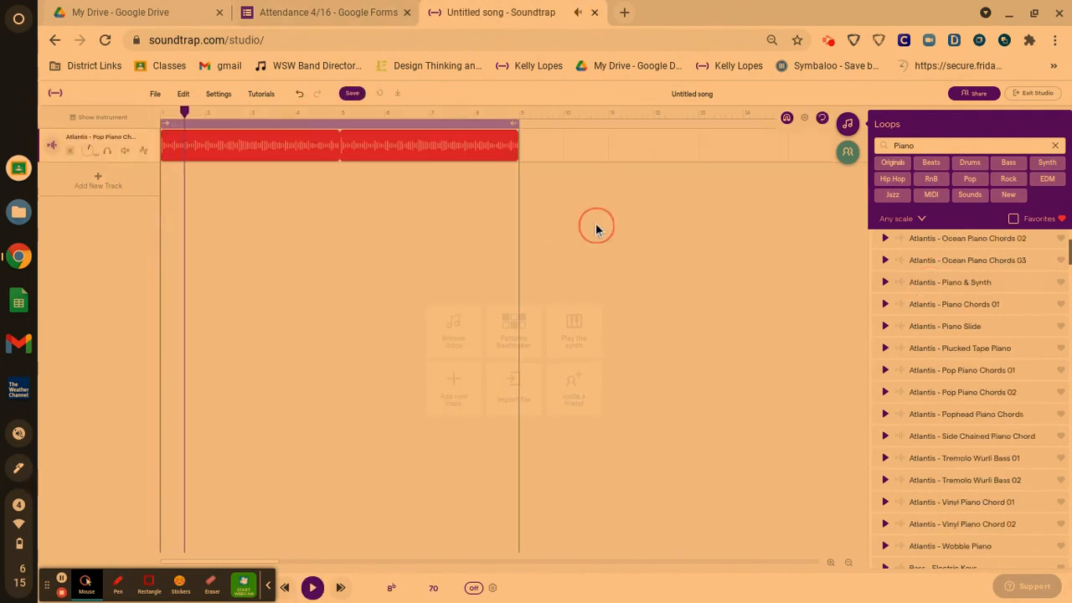
- Turn off the loop region and extend the piano chords clip by repeating it up to measure 17
{"action": "left_click", "coordinate": [402, 121]}
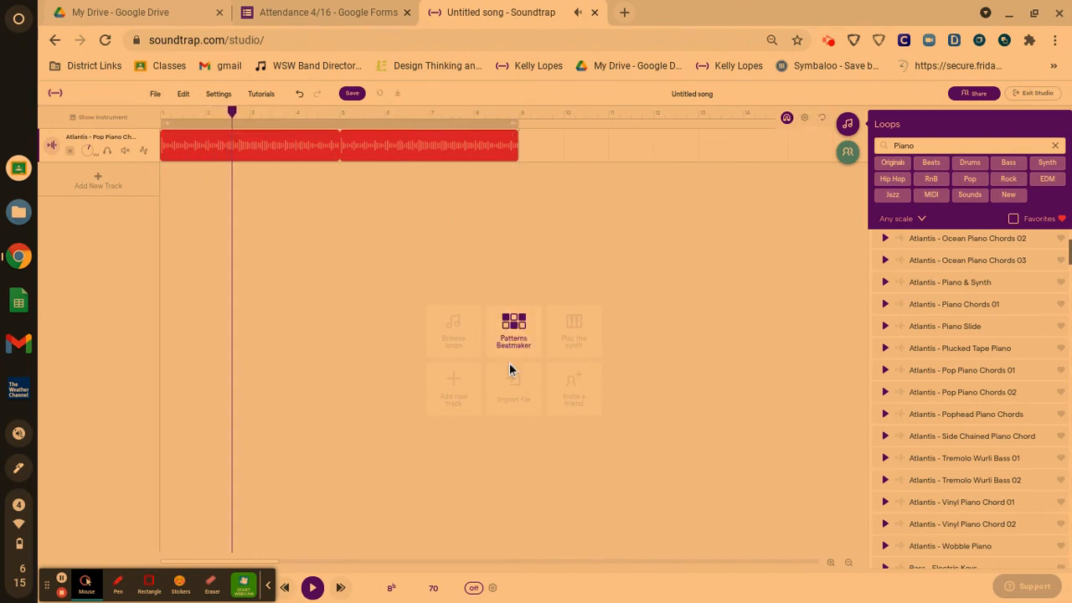
{"action": "left_click", "coordinate": [514, 136]}
{"action": "left_click_drag", "start_coordinate": [514, 137], "coordinate": [700, 132]}
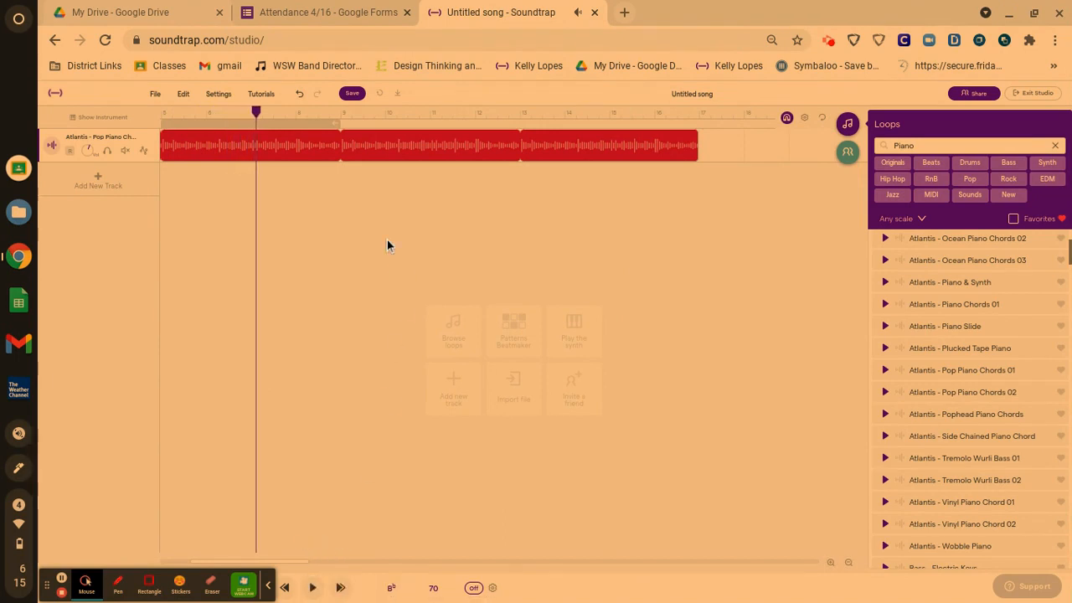
- Move the playhead to measure 5 and add the favorites-filtered bass loop Atlantis - Bass Walk there on a new track
{"action": "scroll", "coordinate": [387, 241], "scroll_direction": "left", "scroll_amount": 2}
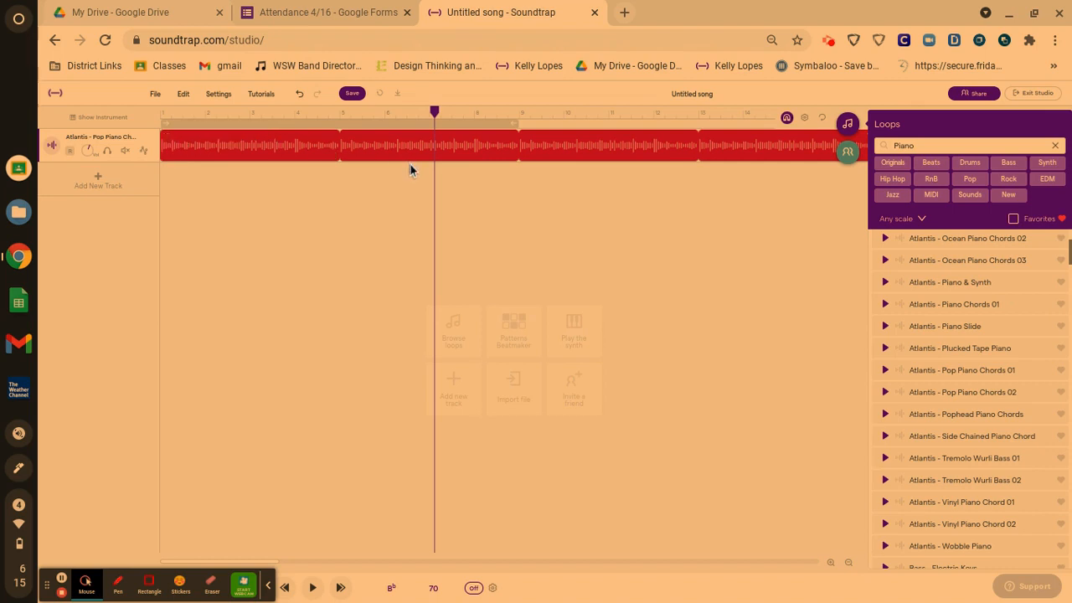
{"action": "left_click", "coordinate": [340, 114]}
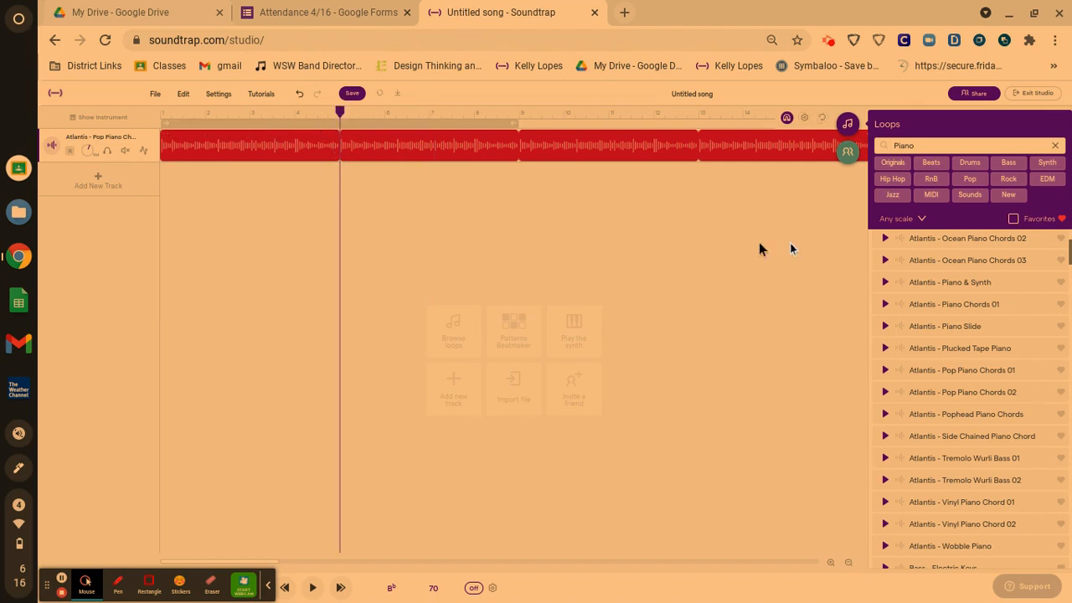
{"action": "left_click", "coordinate": [1010, 163]}
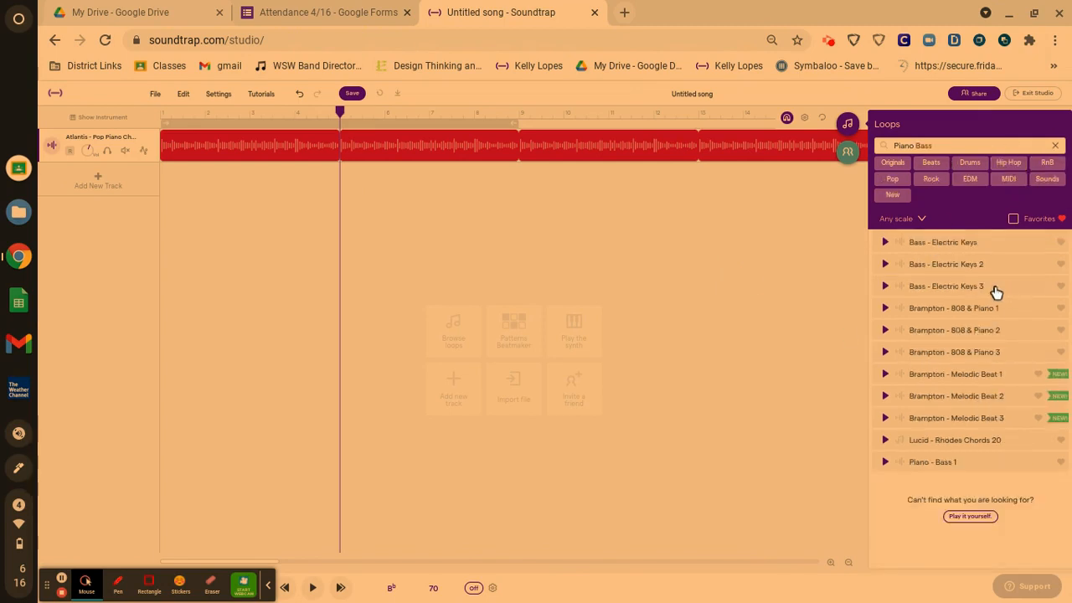
{"action": "left_click", "coordinate": [1012, 221]}
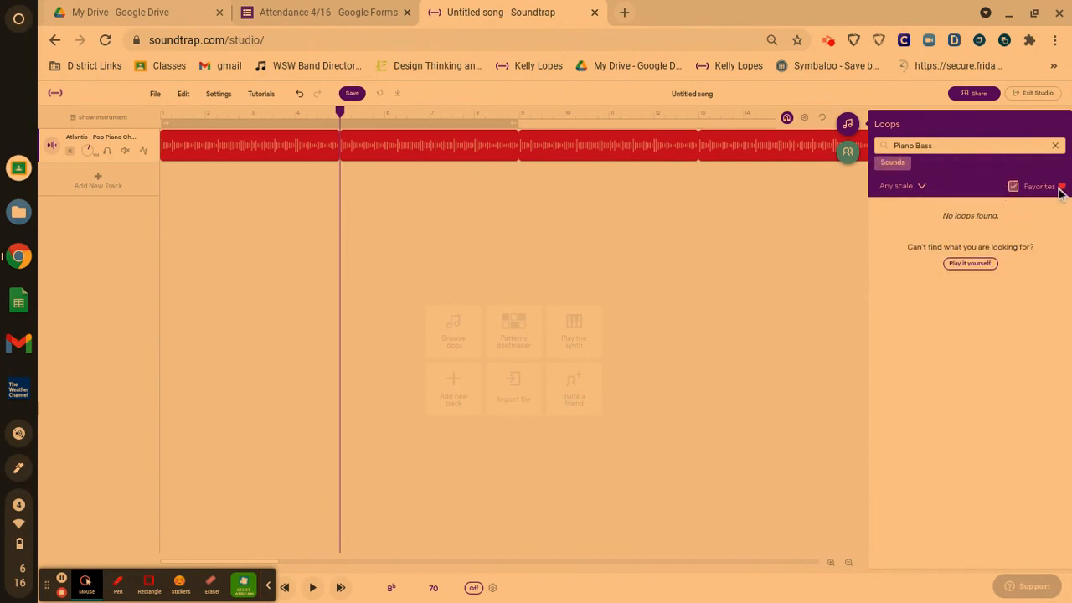
{"action": "left_click", "coordinate": [1057, 145]}
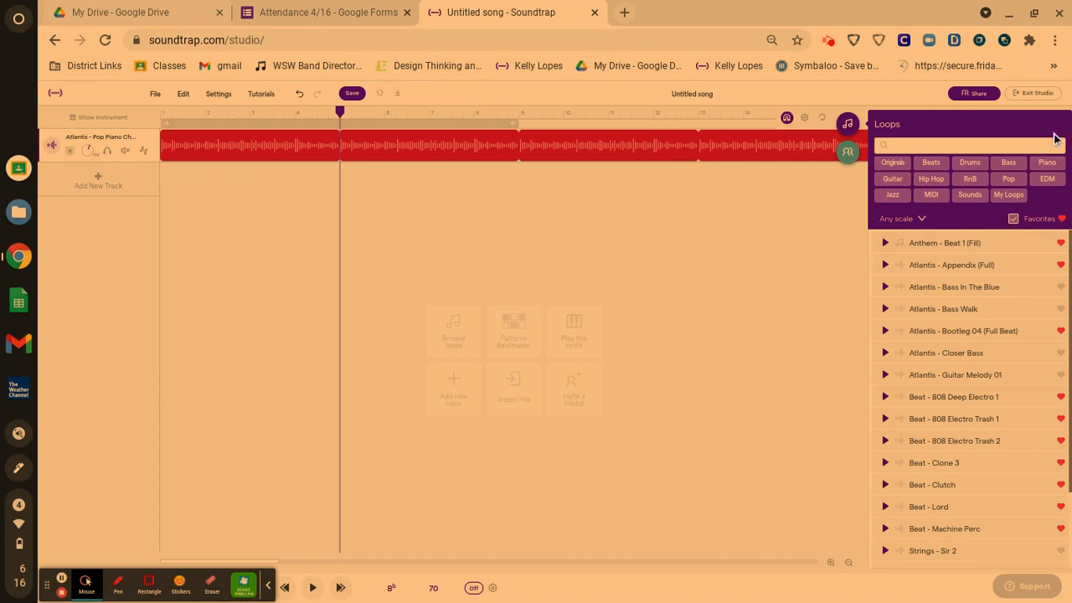
{"action": "left_click", "coordinate": [1010, 164]}
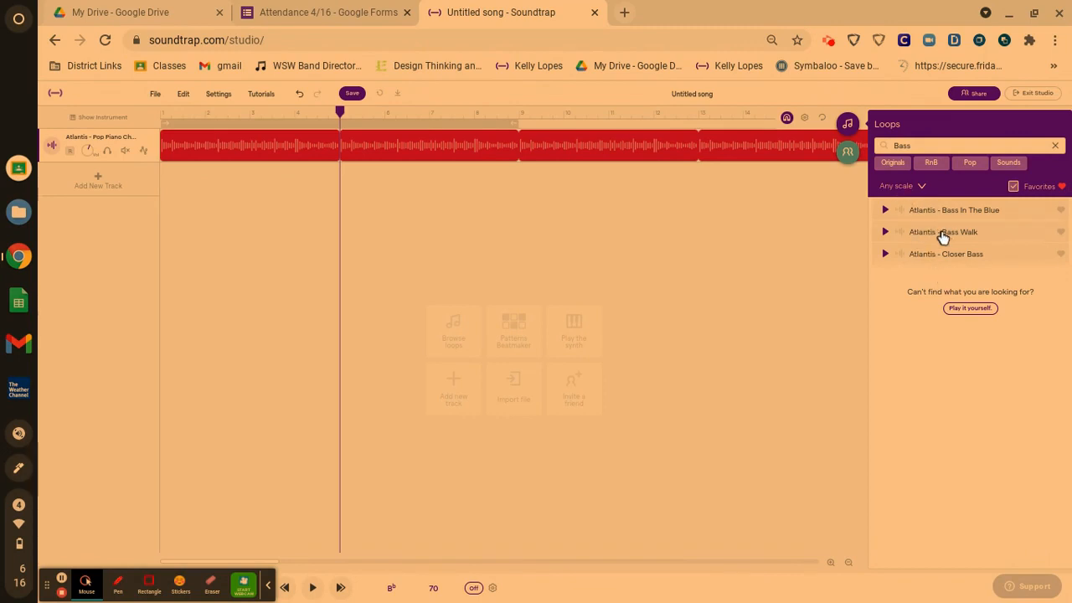
{"action": "left_click_drag", "start_coordinate": [942, 237], "coordinate": [341, 174]}
{"action": "left_click", "coordinate": [300, 95]}
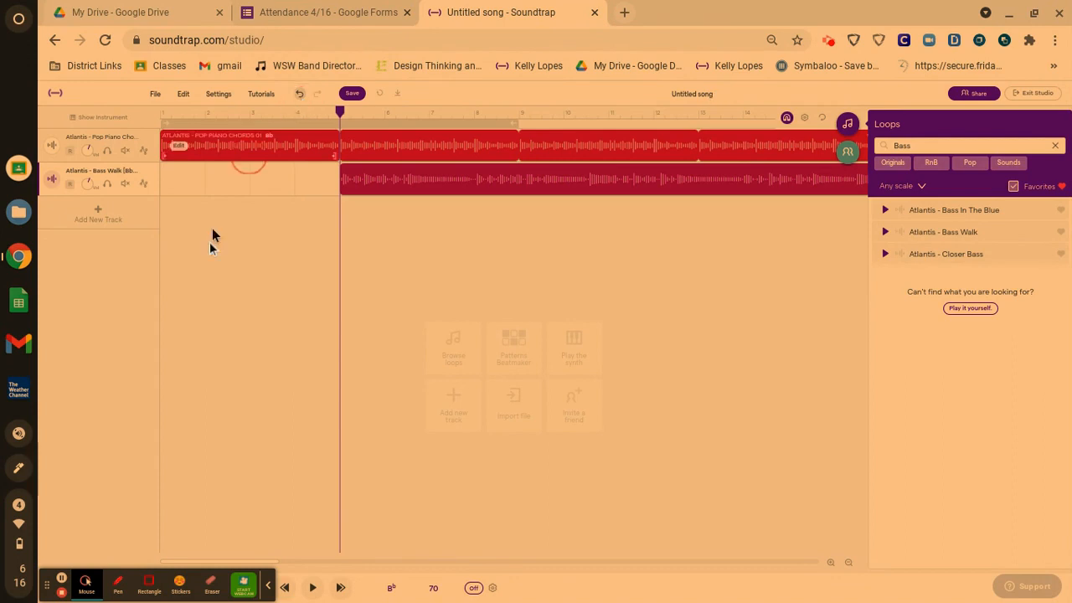
- Play the piano and bass together from measure 5, then review the song key options and keep B♭ major
{"action": "left_click", "coordinate": [313, 588]}
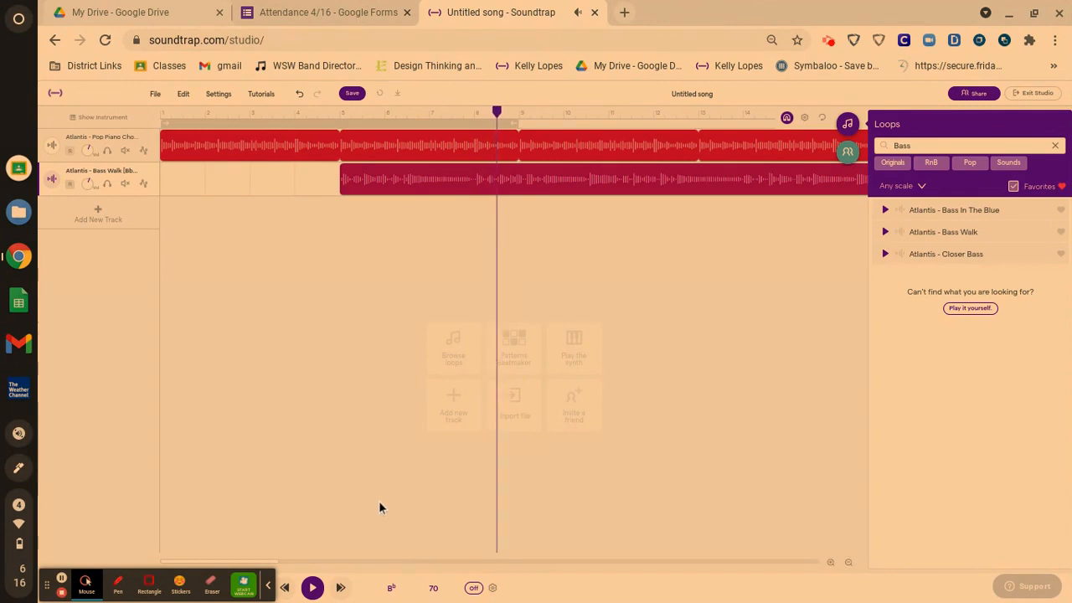
{"action": "left_click", "coordinate": [312, 589]}
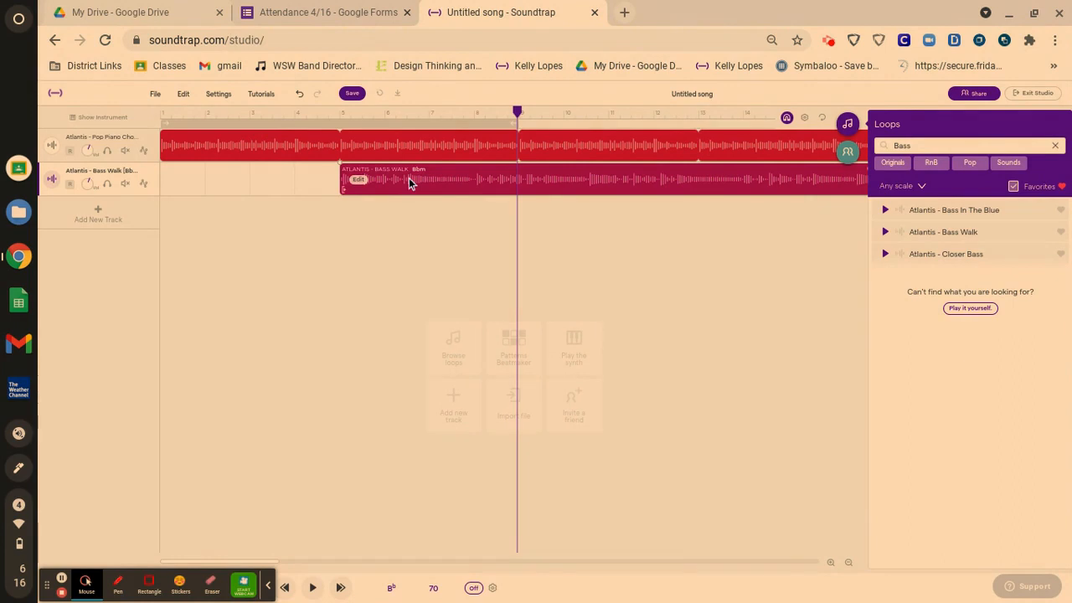
{"action": "left_click", "coordinate": [392, 591]}
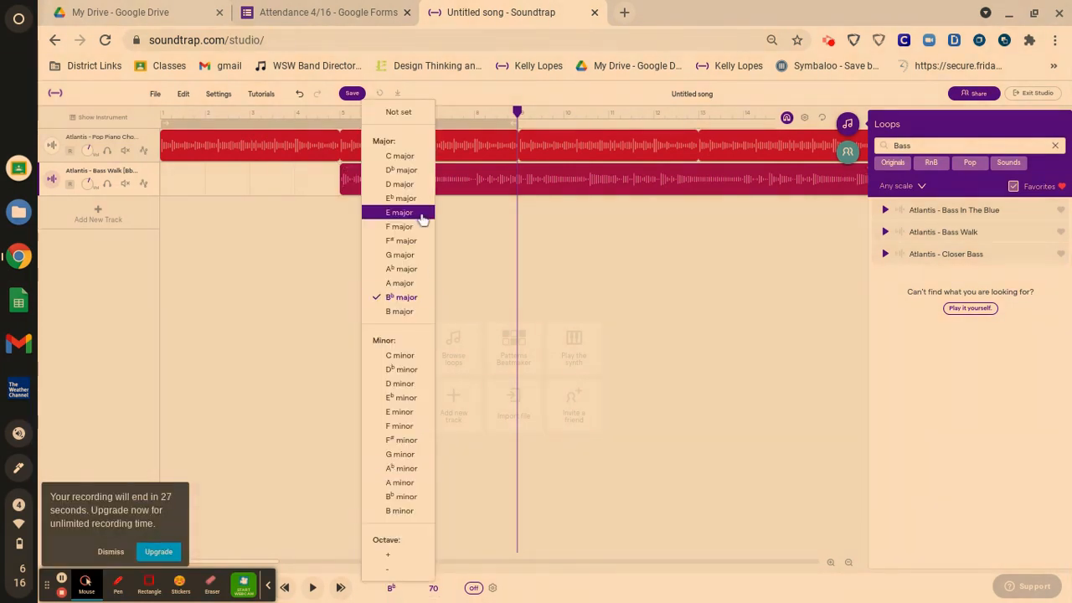
{"action": "left_click", "coordinate": [397, 299]}
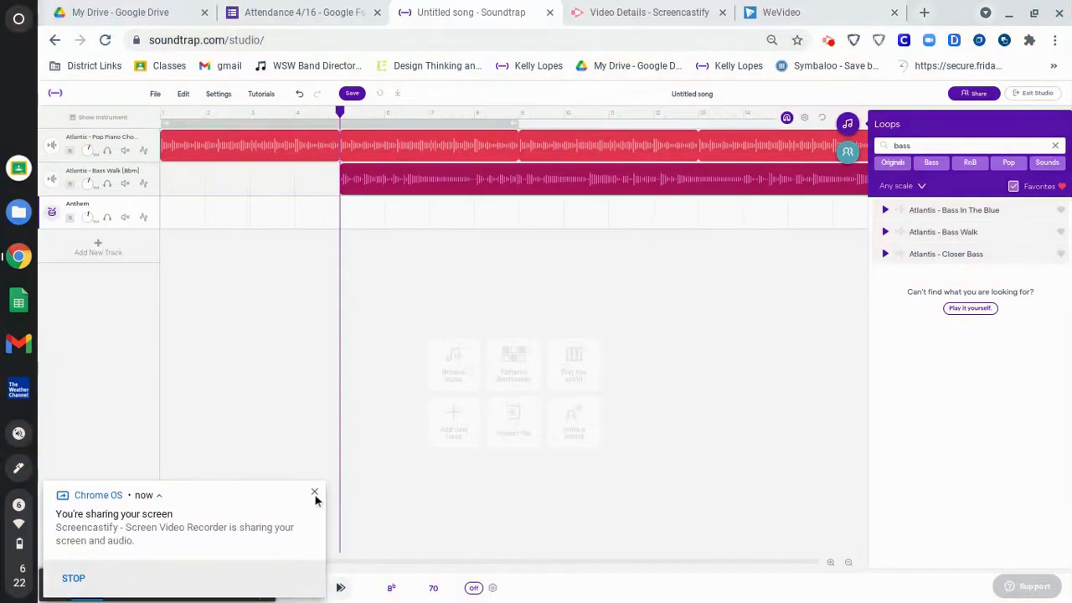
- Add the favorite beat loop Atlantis - Appendix (Full) on a new track at measure 5 and play the mix from there
{"action": "left_click", "coordinate": [315, 495]}
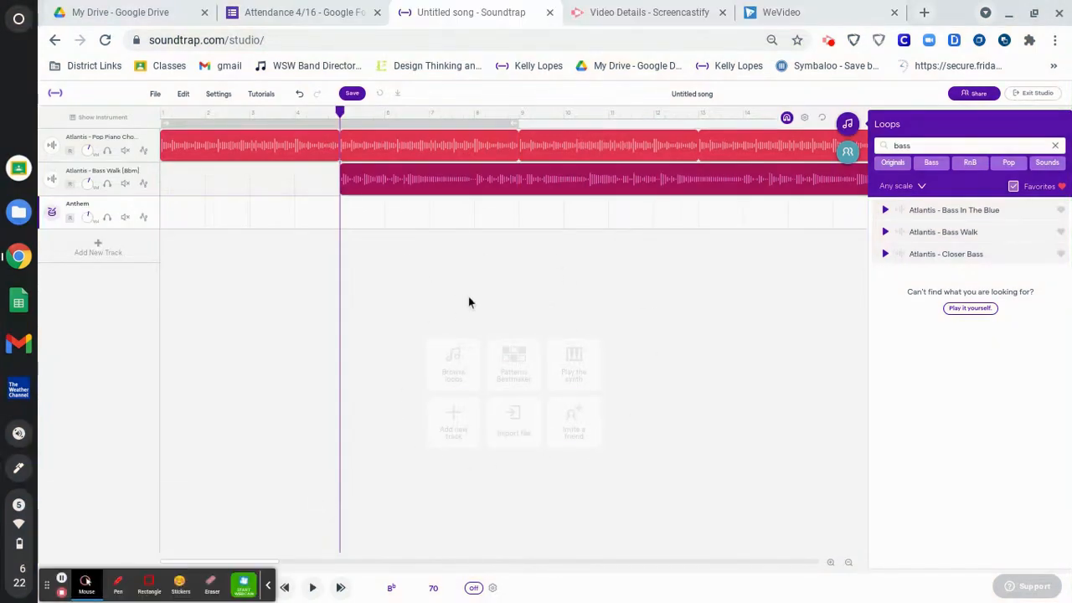
{"action": "left_click", "coordinate": [1056, 146]}
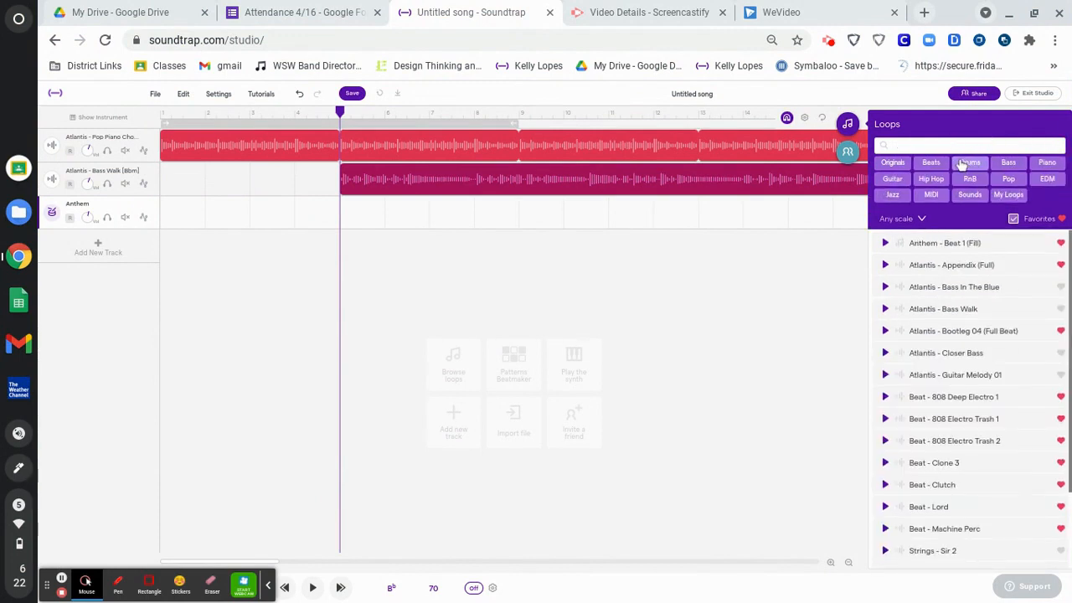
{"action": "left_click", "coordinate": [930, 163]}
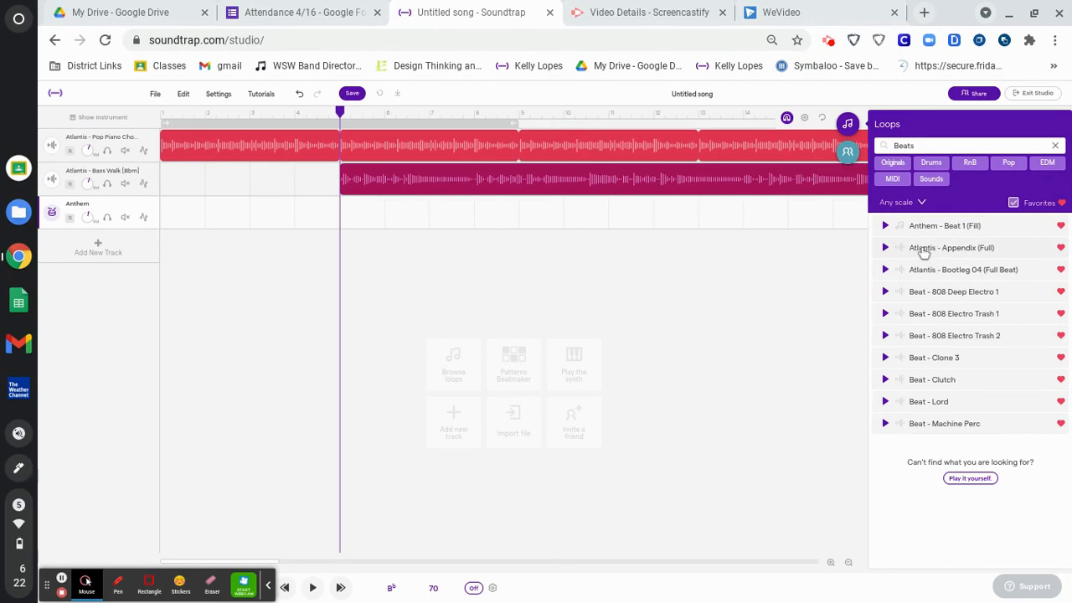
{"action": "mouse_move", "coordinate": [924, 252]}
{"action": "left_mouse_down"}
{"action": "mouse_move", "coordinate": [676, 243]}
{"action": "mouse_move", "coordinate": [917, 242]}
{"action": "left_mouse_up"}
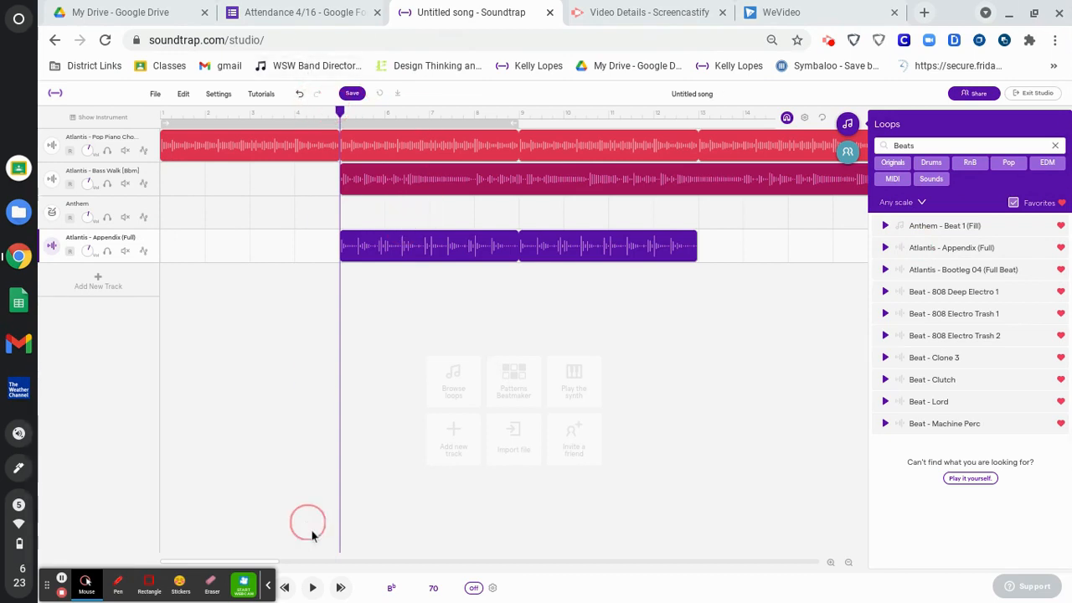
{"action": "left_click", "coordinate": [312, 587]}
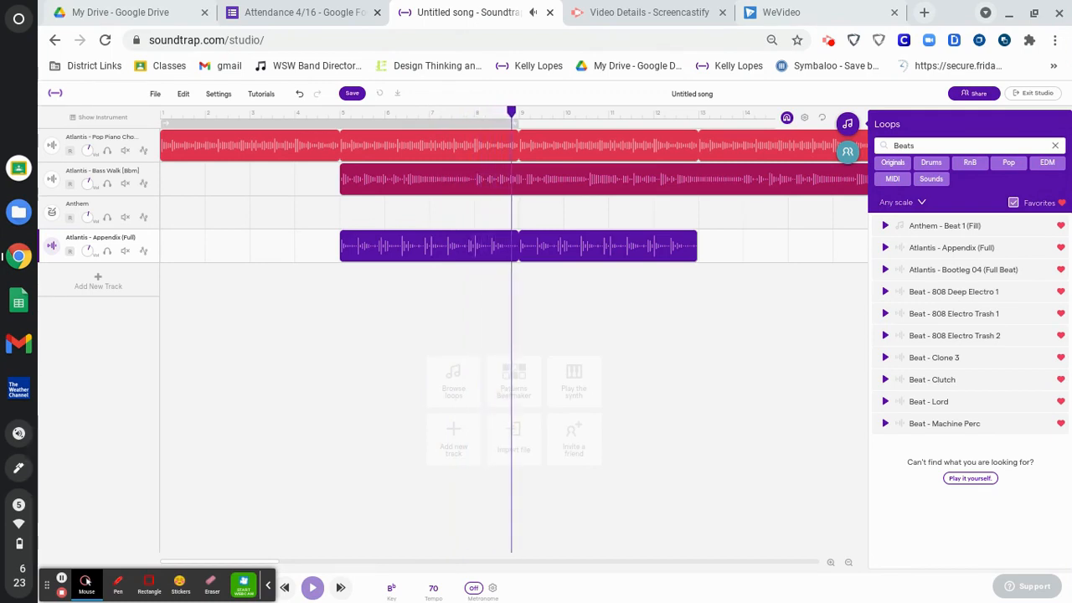
{"action": "left_click", "coordinate": [313, 588]}
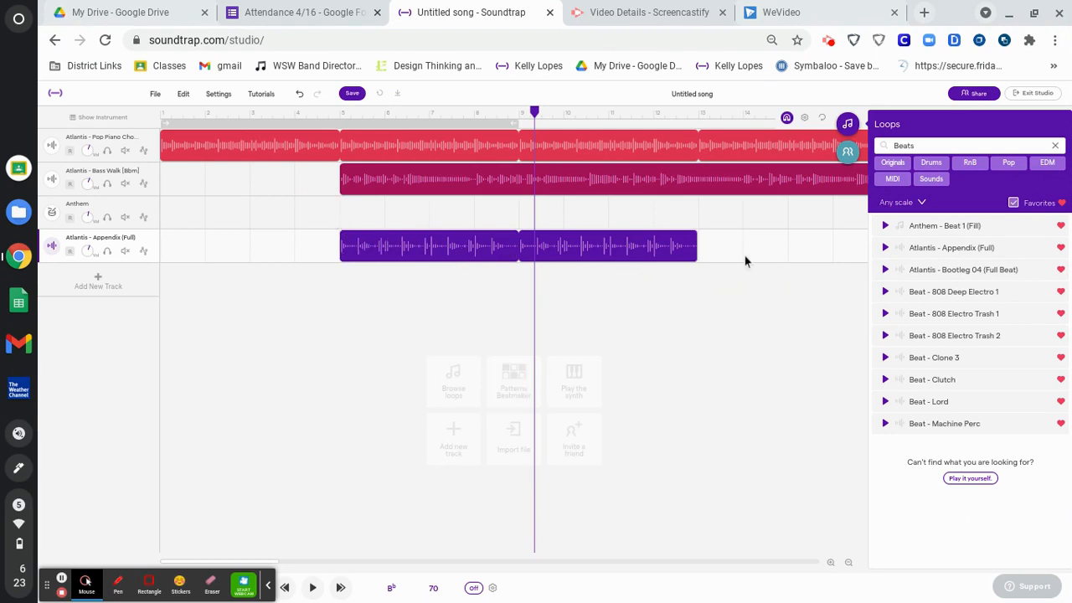
- Turn off the favorites filter and browse all Beats loops for other beat options
{"action": "left_click", "coordinate": [1056, 146]}
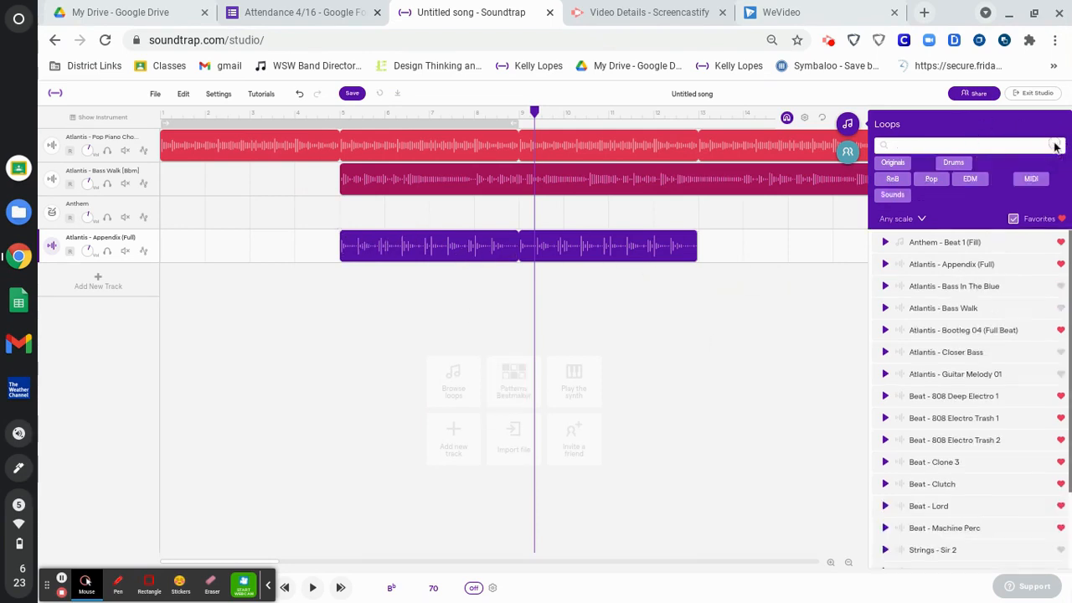
{"action": "left_click", "coordinate": [929, 164]}
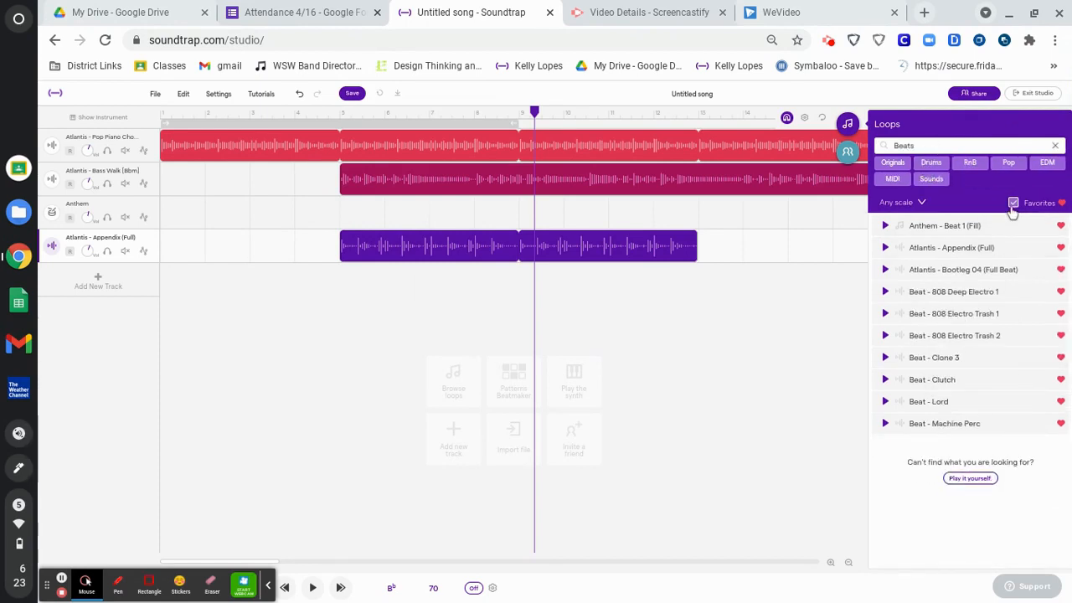
{"action": "left_click", "coordinate": [1013, 205]}
{"action": "scroll", "coordinate": [957, 490], "scroll_direction": "down", "scroll_amount": 3}
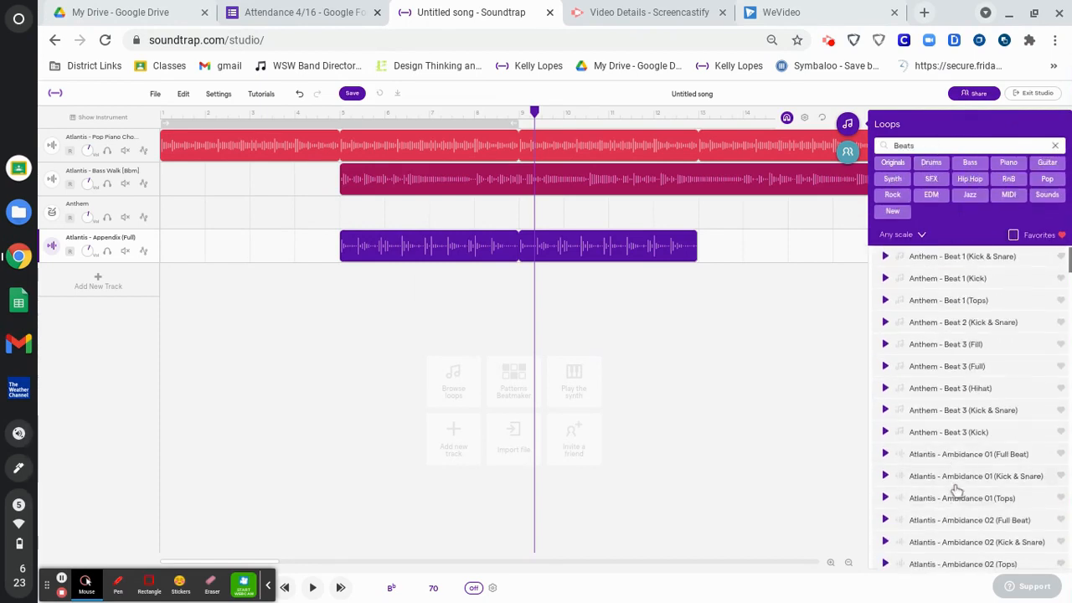
{"action": "scroll", "coordinate": [957, 490], "scroll_direction": "up", "scroll_amount": 1}
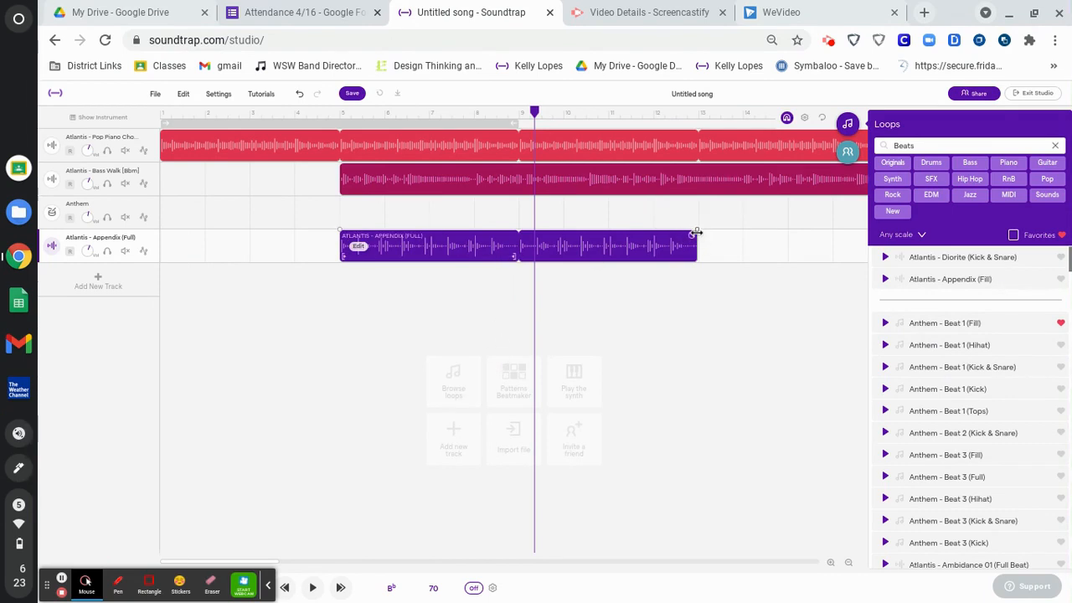
- Extend the Pop Piano Chords, Bass Walk and Appendix (Full) beat loops so that all three end at measure 25
{"action": "left_click_drag", "start_coordinate": [694, 239], "coordinate": [528, 239]}
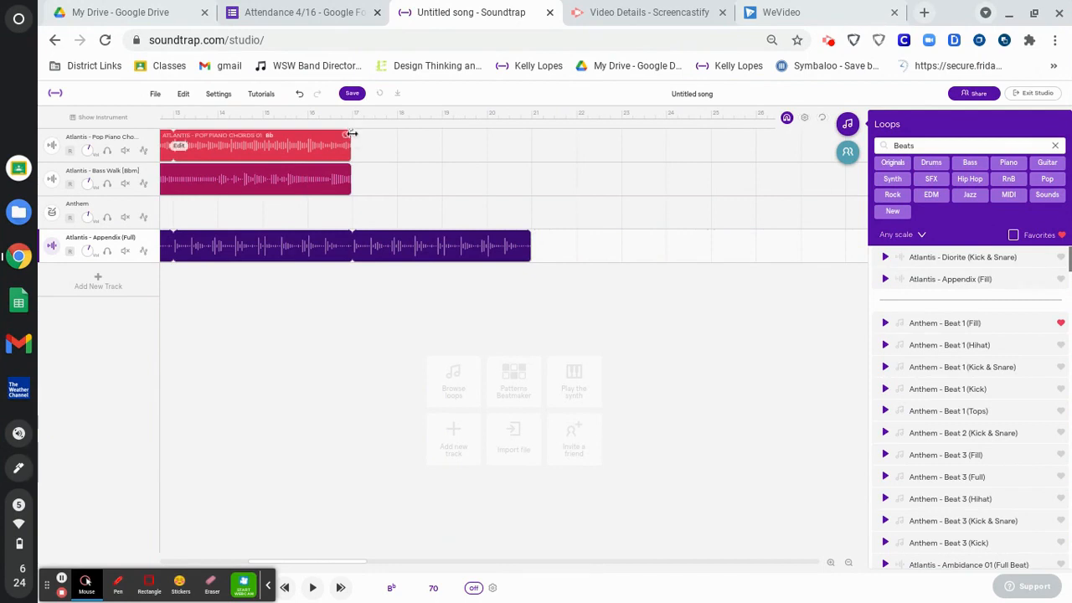
{"action": "left_click_drag", "start_coordinate": [346, 136], "coordinate": [748, 134]}
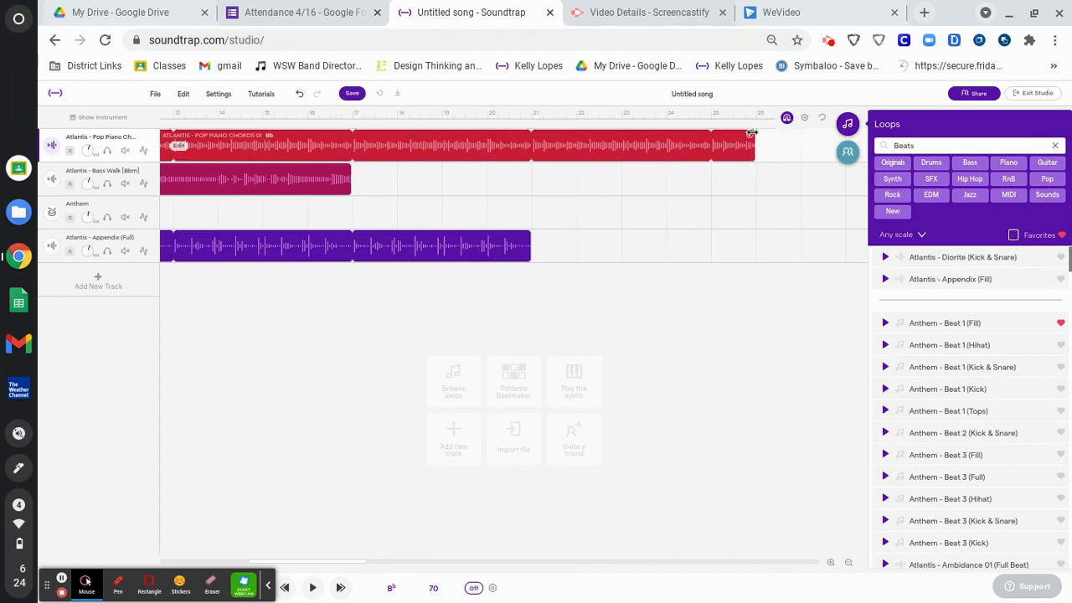
{"action": "left_click_drag", "start_coordinate": [753, 131], "coordinate": [708, 132]}
{"action": "left_click_drag", "start_coordinate": [349, 169], "coordinate": [710, 173]}
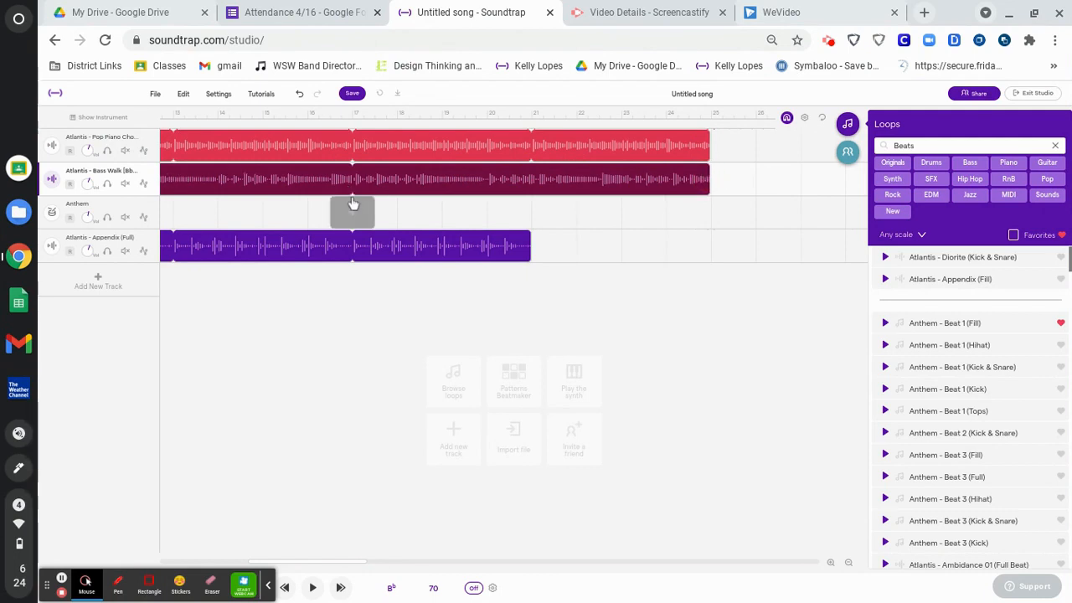
{"action": "left_click_drag", "start_coordinate": [529, 237], "coordinate": [712, 234]}
{"action": "scroll", "coordinate": [377, 232], "scroll_direction": "left", "scroll_amount": 6}
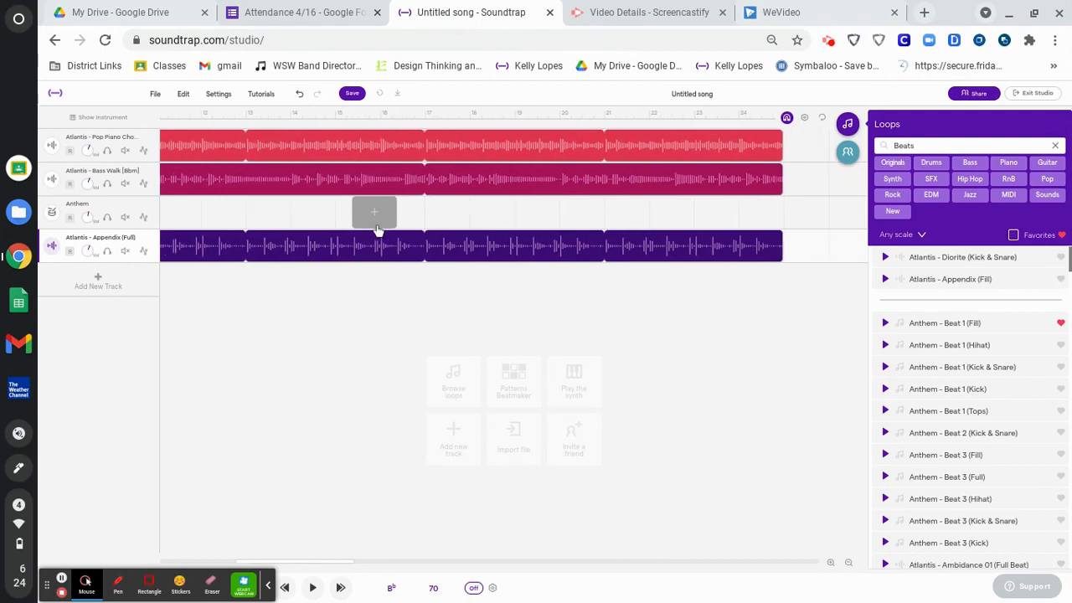
- Delete the empty Anthem track
{"action": "left_click", "coordinate": [149, 209]}
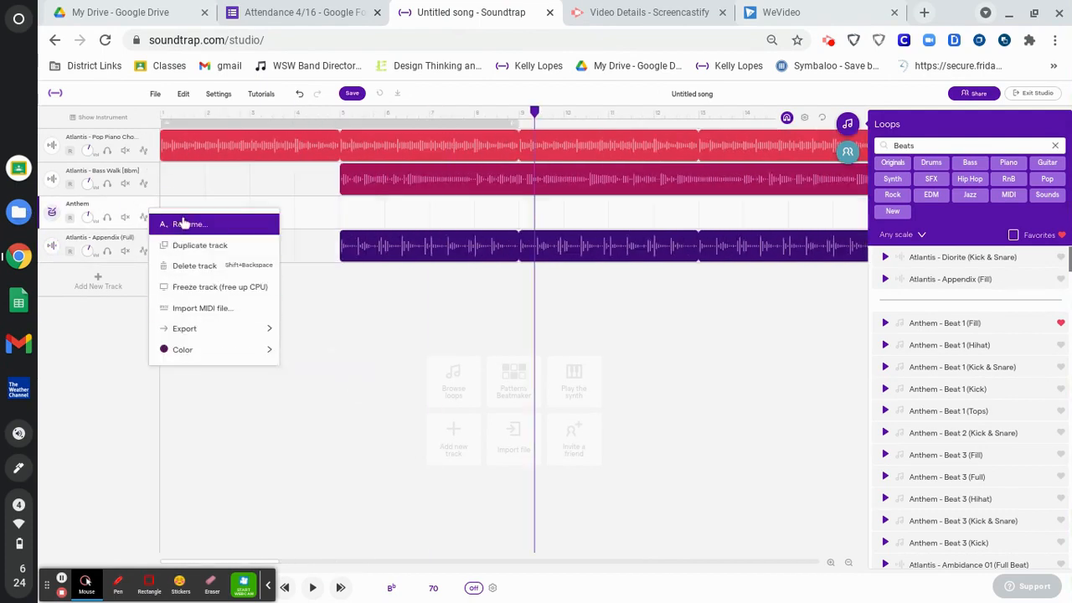
{"action": "mouse_move", "coordinate": [186, 334]}
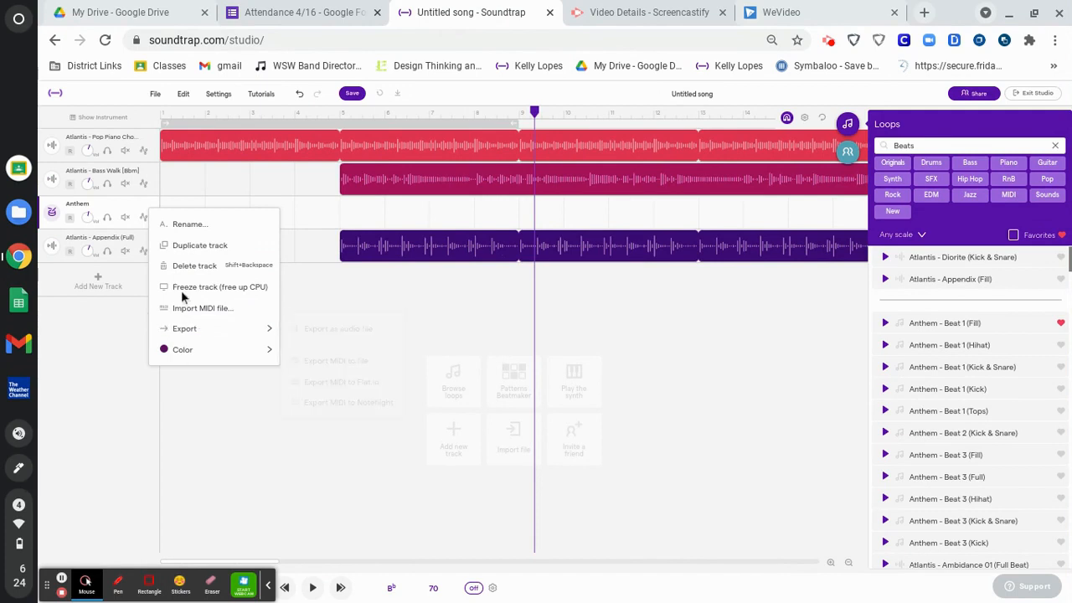
{"action": "left_click", "coordinate": [184, 266]}
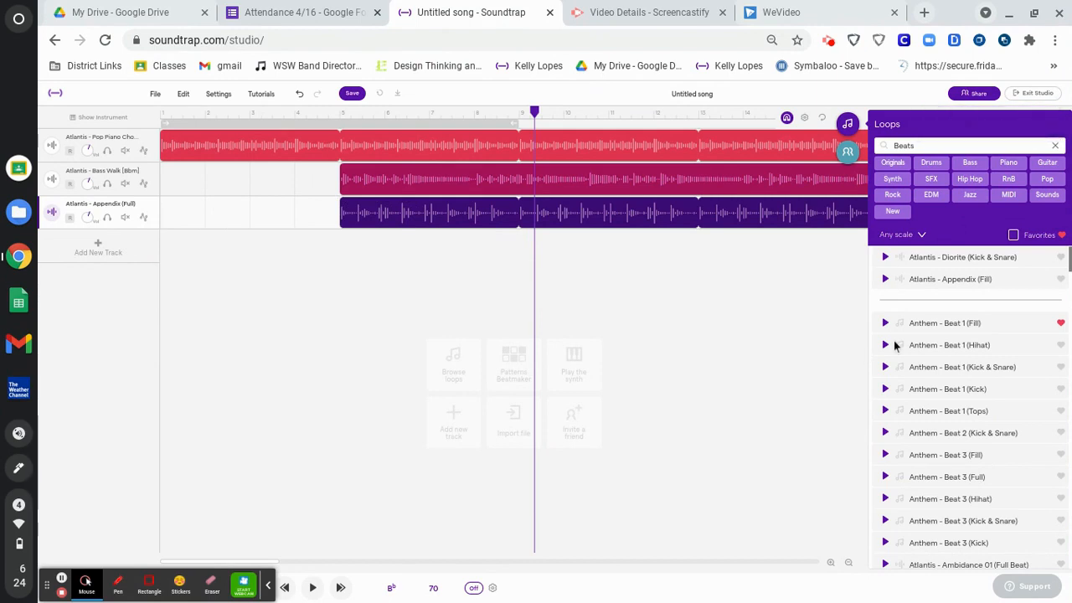
- Move the playhead to measure 9 and replace the Beats loop filter with Guitar loops limited to favorites
{"action": "left_click", "coordinate": [520, 112]}
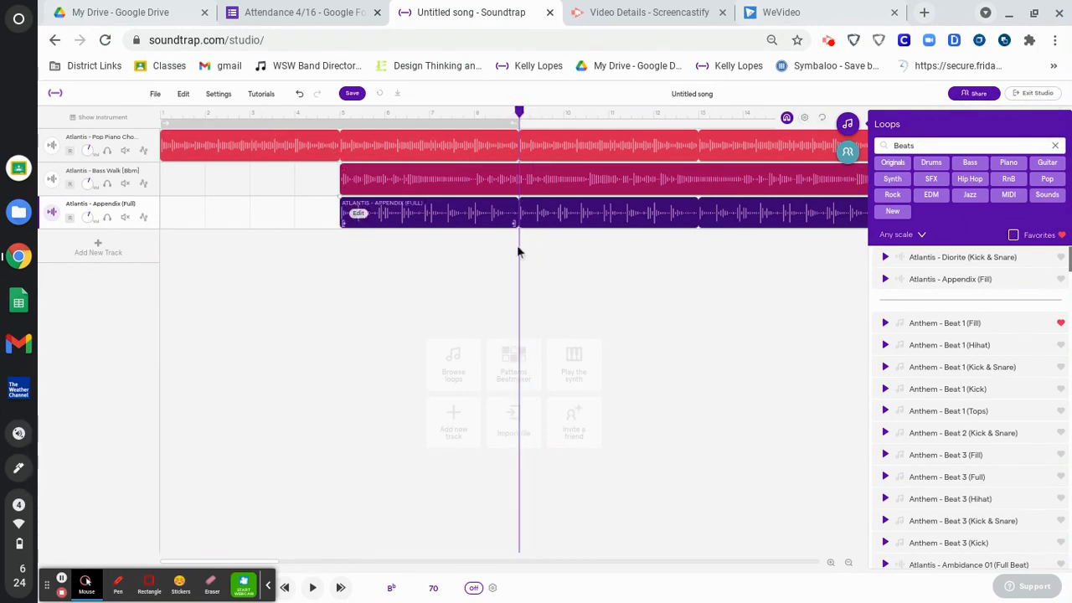
{"action": "left_click", "coordinate": [1056, 145]}
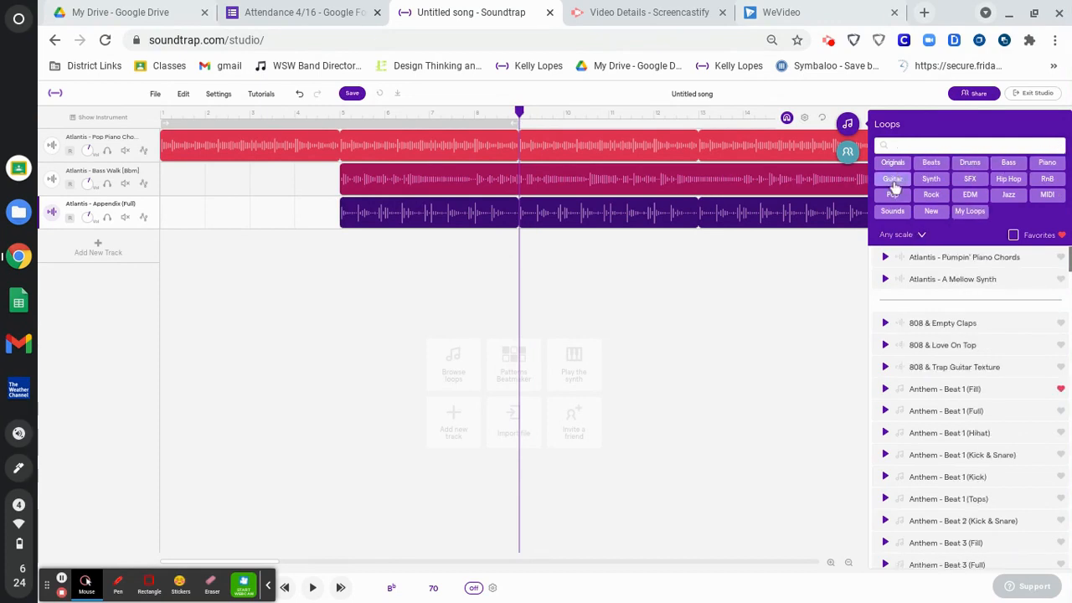
{"action": "left_click", "coordinate": [892, 181]}
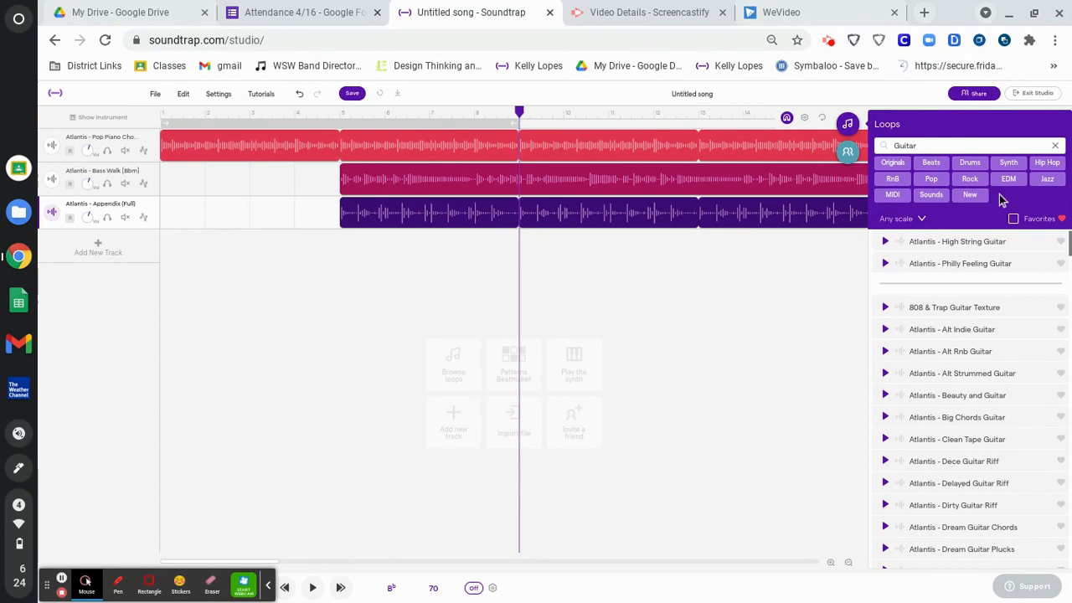
{"action": "left_click", "coordinate": [1013, 219]}
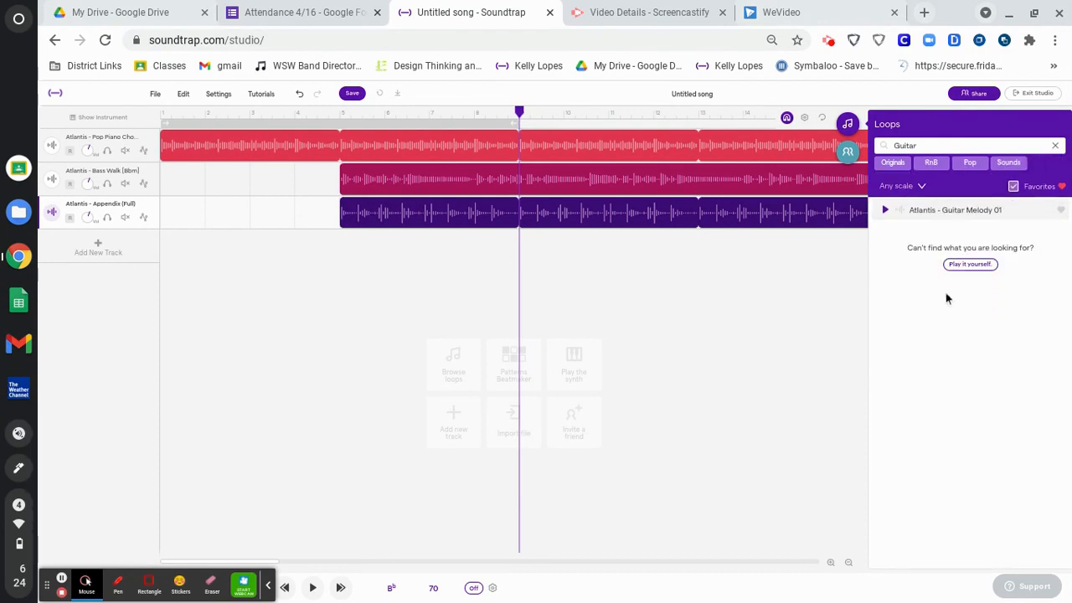
- Add the favorite loop Atlantis - Guitar Melody 01 on a new track and delete its region from measure 1
{"action": "left_click_drag", "start_coordinate": [938, 218], "coordinate": [541, 246]}
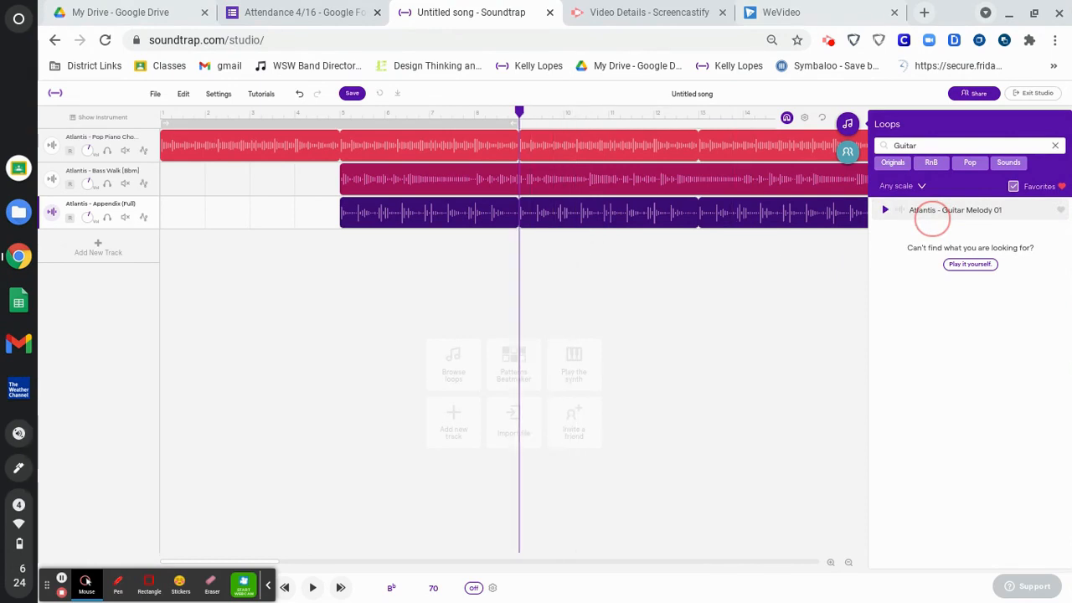
{"action": "left_click", "coordinate": [716, 303]}
{"action": "left_click", "coordinate": [467, 251]}
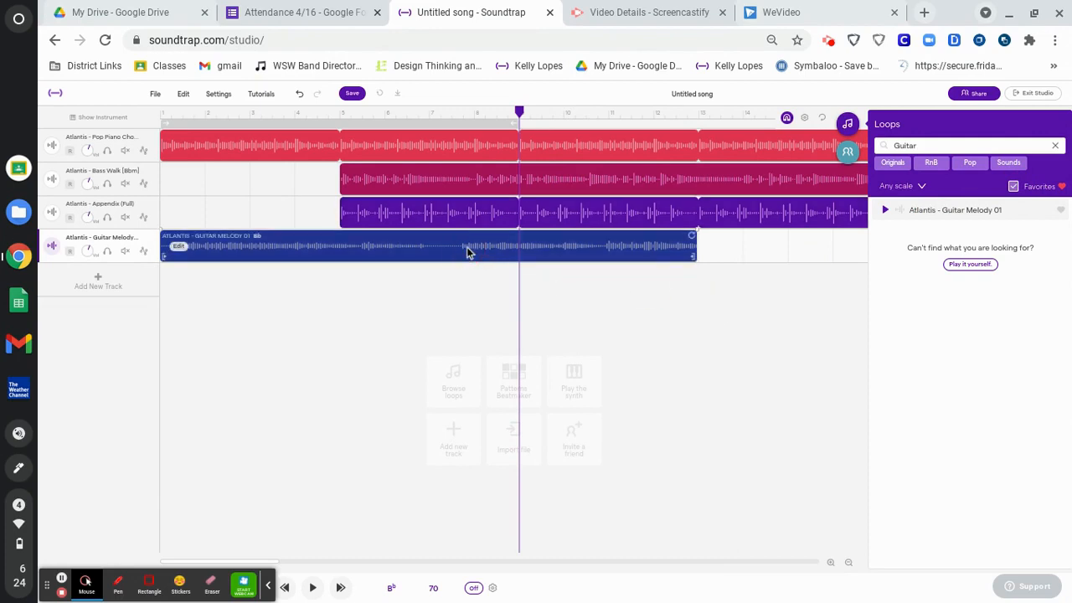
{"action": "key", "text": "Delete"}
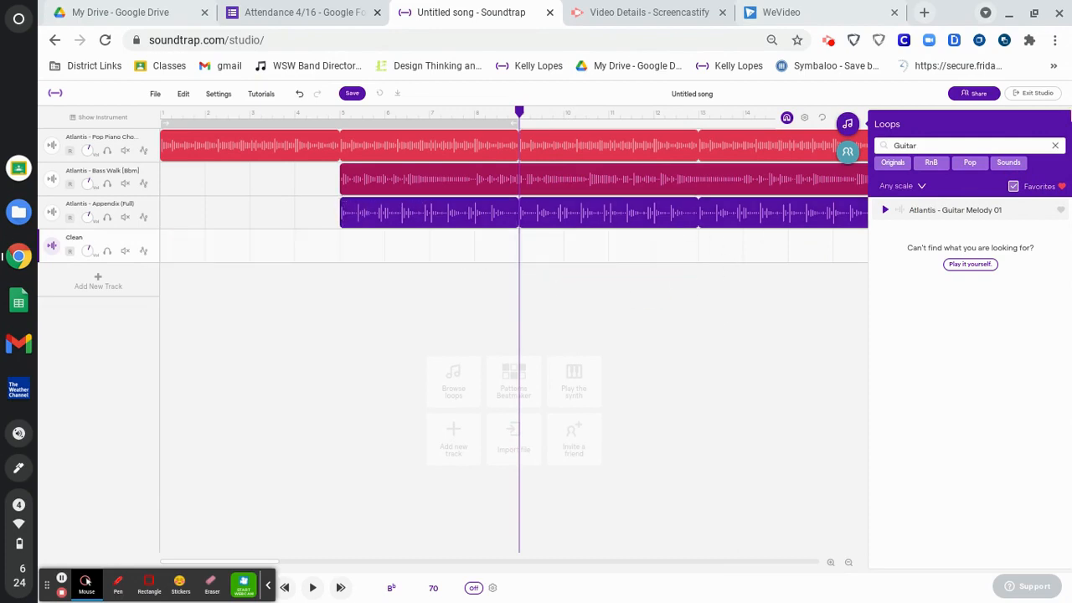
- Browse all Guitar loops without the favorites filter and place Atlantis - Guitar Melody 03 at measure 9 on the empty guitar track
{"action": "left_click", "coordinate": [1055, 146]}
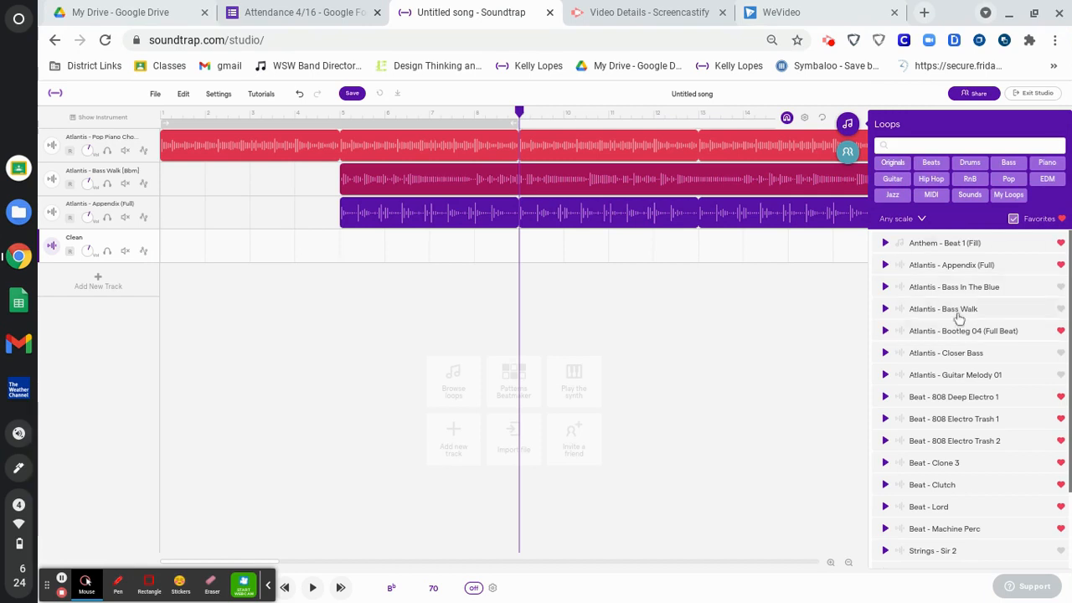
{"action": "scroll", "coordinate": [959, 318], "scroll_direction": "down", "scroll_amount": 2}
{"action": "scroll", "coordinate": [959, 317], "scroll_direction": "up", "scroll_amount": 2}
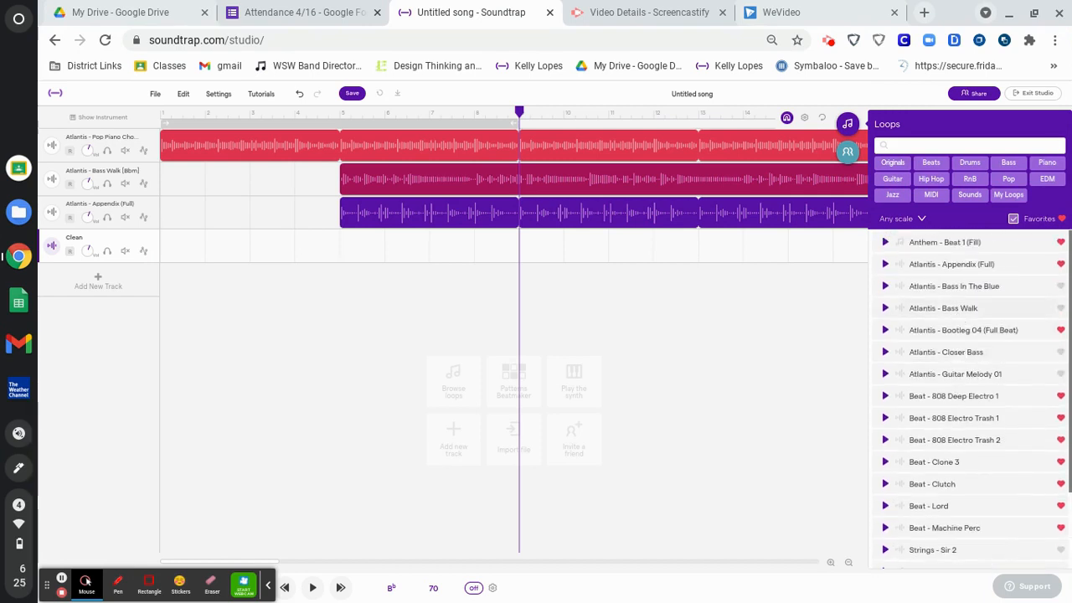
{"action": "left_click", "coordinate": [891, 180]}
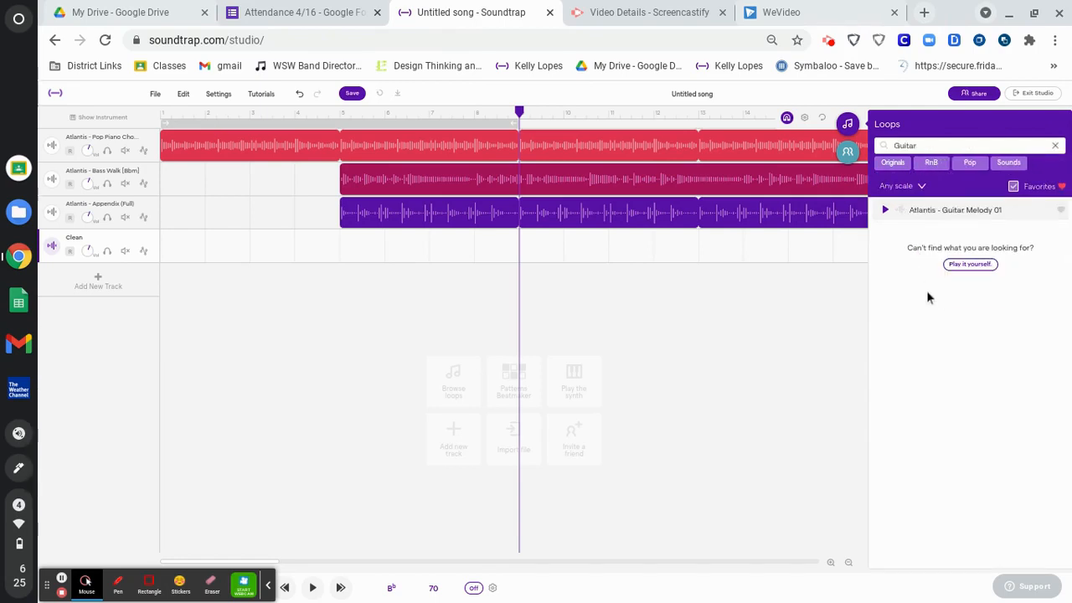
{"action": "left_click", "coordinate": [1014, 186]}
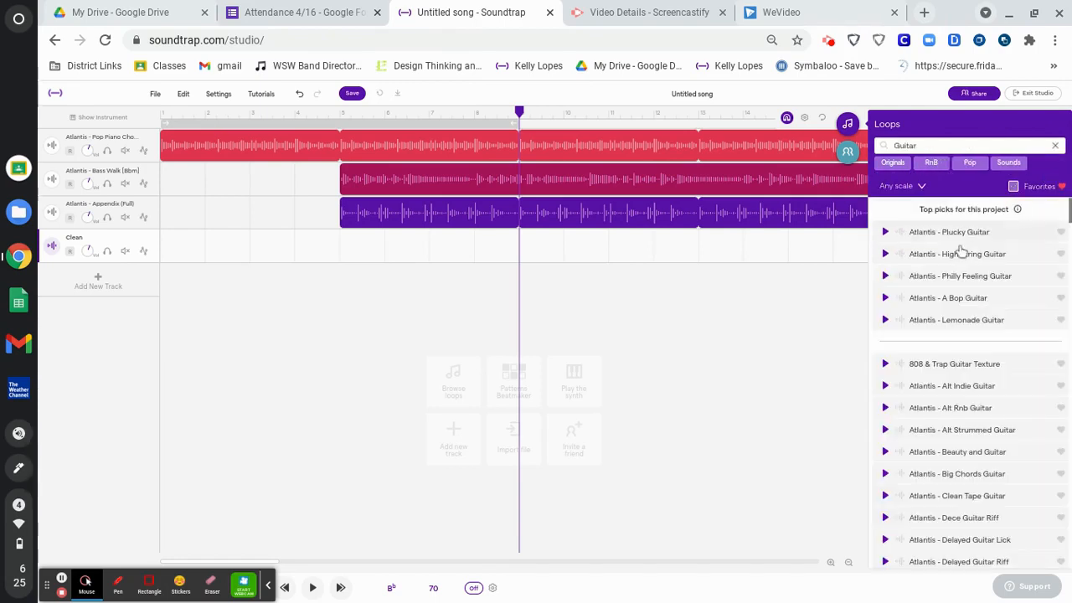
{"action": "scroll", "coordinate": [913, 309], "scroll_direction": "down", "scroll_amount": 3}
{"action": "scroll", "coordinate": [912, 310], "scroll_direction": "down", "scroll_amount": 3}
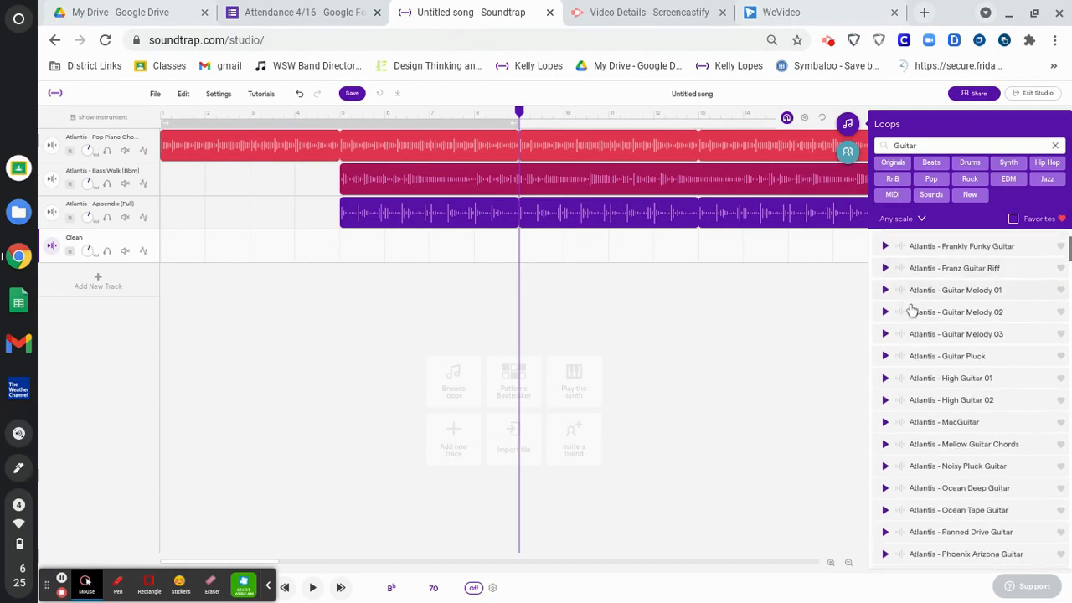
{"action": "left_click_drag", "start_coordinate": [934, 299], "coordinate": [521, 248]}
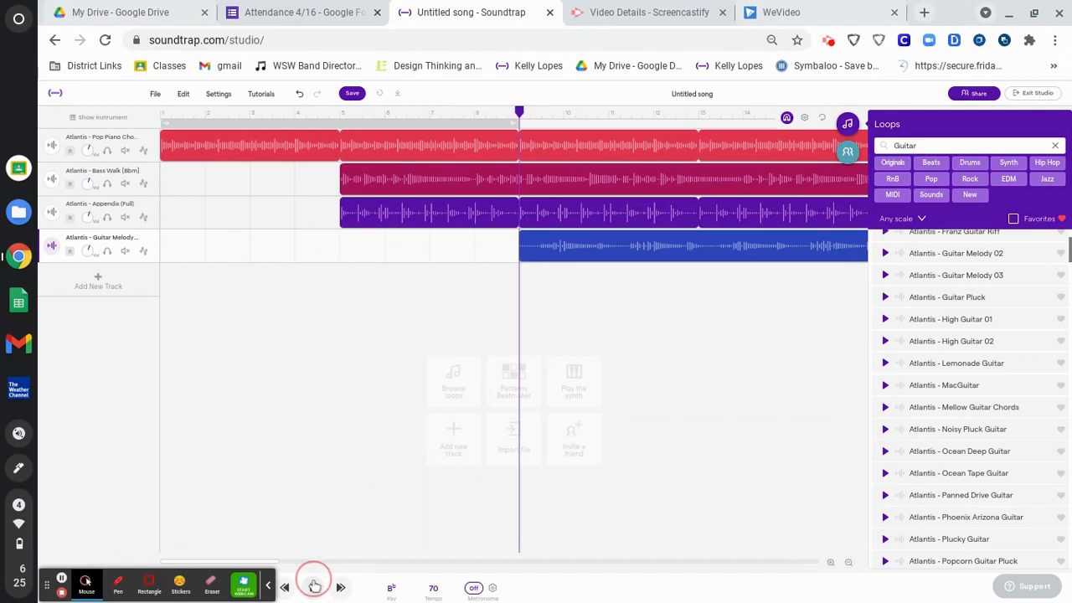
- Play the mix from measure 9 to hear the guitar melody with the piano, bass and beat, then stop playback
{"action": "left_click", "coordinate": [313, 590]}
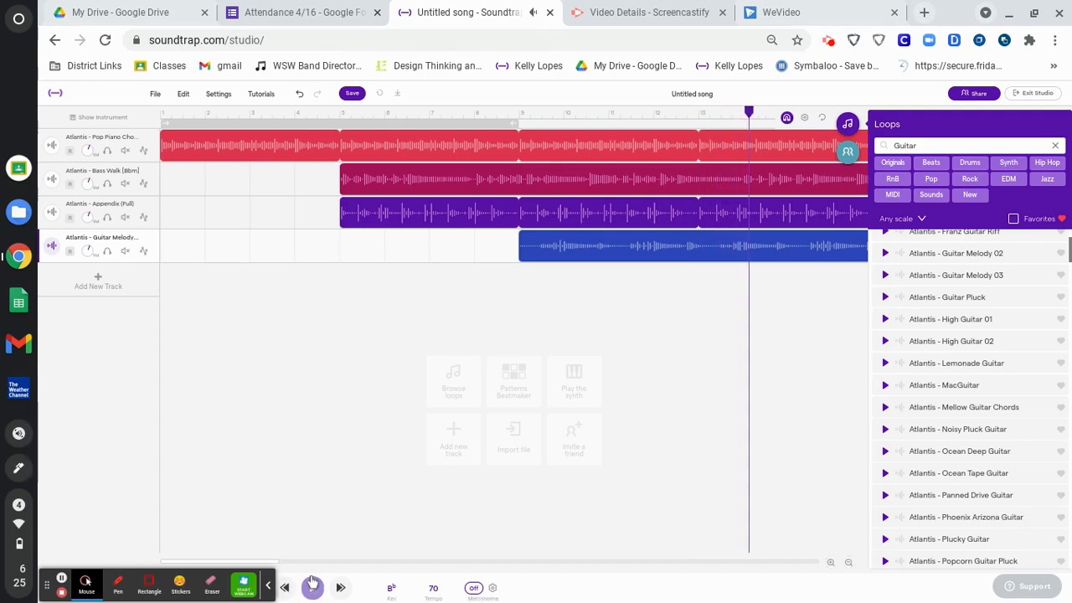
{"action": "left_click", "coordinate": [312, 585]}
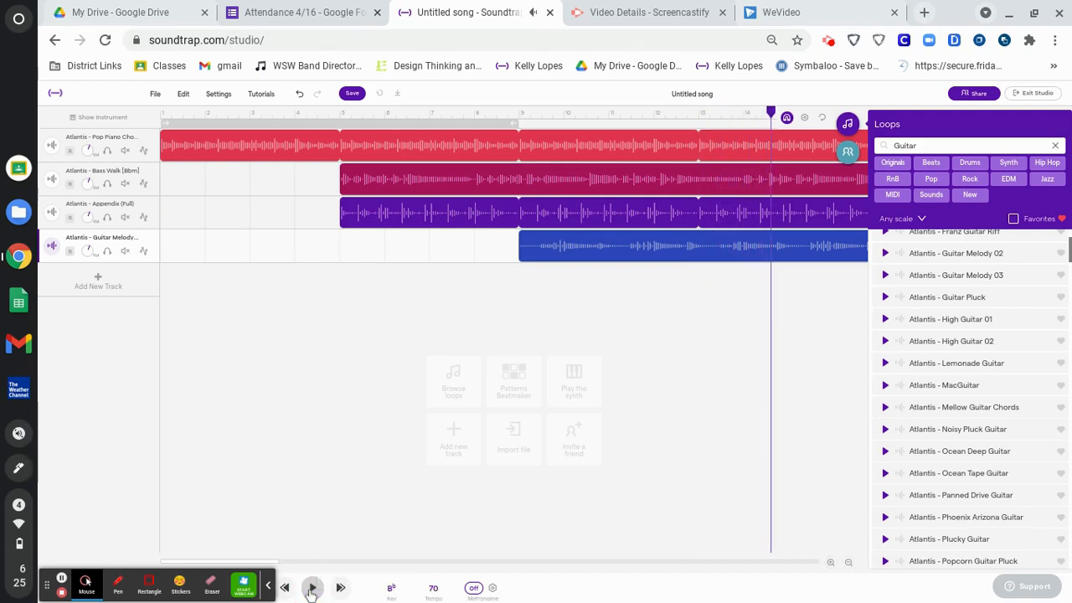
{"action": "left_click", "coordinate": [723, 252]}
{"action": "scroll", "coordinate": [723, 252], "scroll_direction": "right", "scroll_amount": 2}
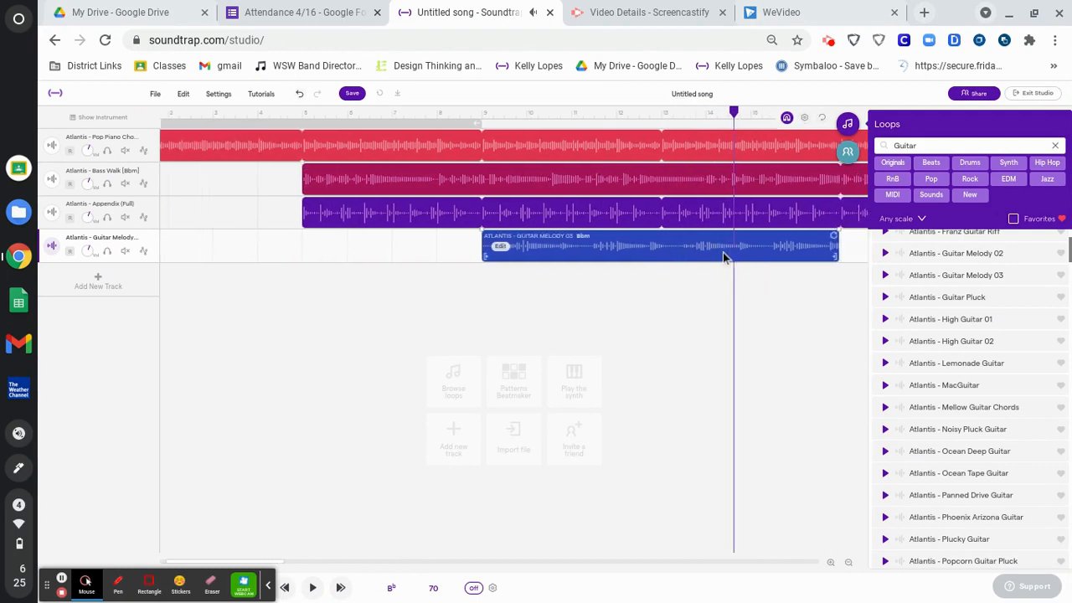
{"action": "scroll", "coordinate": [723, 252], "scroll_direction": "right", "scroll_amount": 2}
- Move the playhead to measure 13 and select Atlantis - Guitar Melody 02 in the list of guitar loops
{"action": "left_click", "coordinate": [603, 113]}
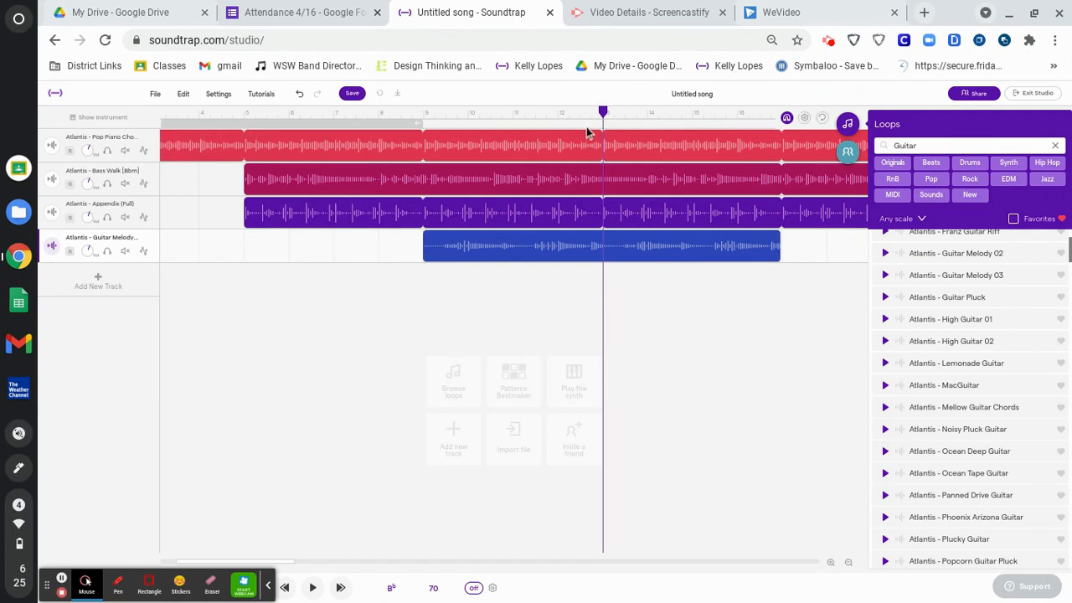
{"action": "scroll", "coordinate": [945, 293], "scroll_direction": "up", "scroll_amount": 1}
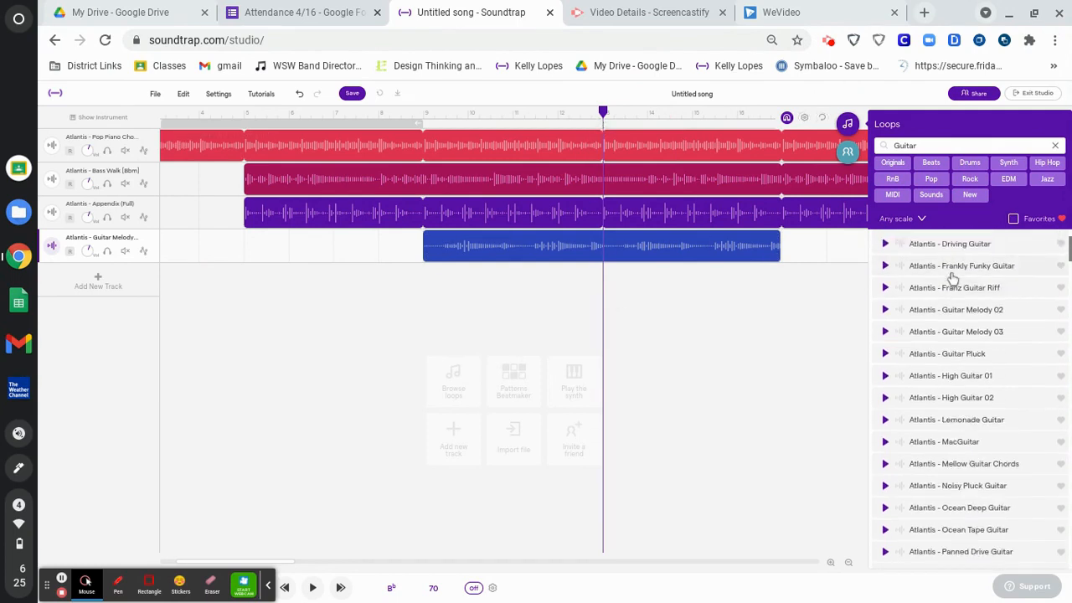
{"action": "left_click", "coordinate": [955, 310]}
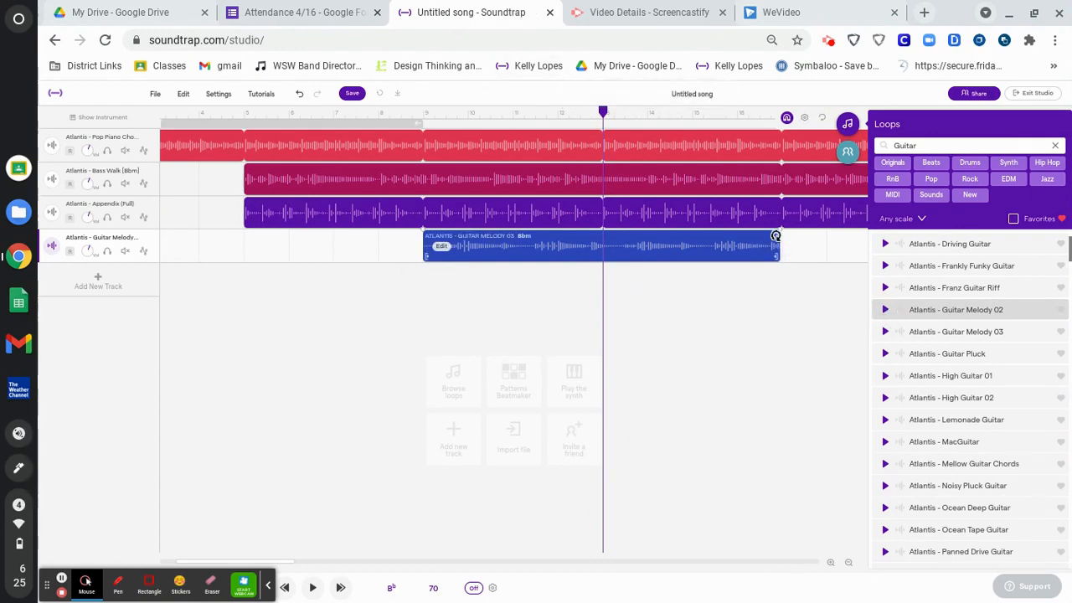
- Split the guitar region slightly past the start of measure 13 and delete the part after the split
{"action": "mouse_move", "coordinate": [778, 251]}
{"action": "left_mouse_down"}
{"action": "mouse_move", "coordinate": [606, 246]}
{"action": "mouse_move", "coordinate": [778, 255]}
{"action": "left_mouse_up"}
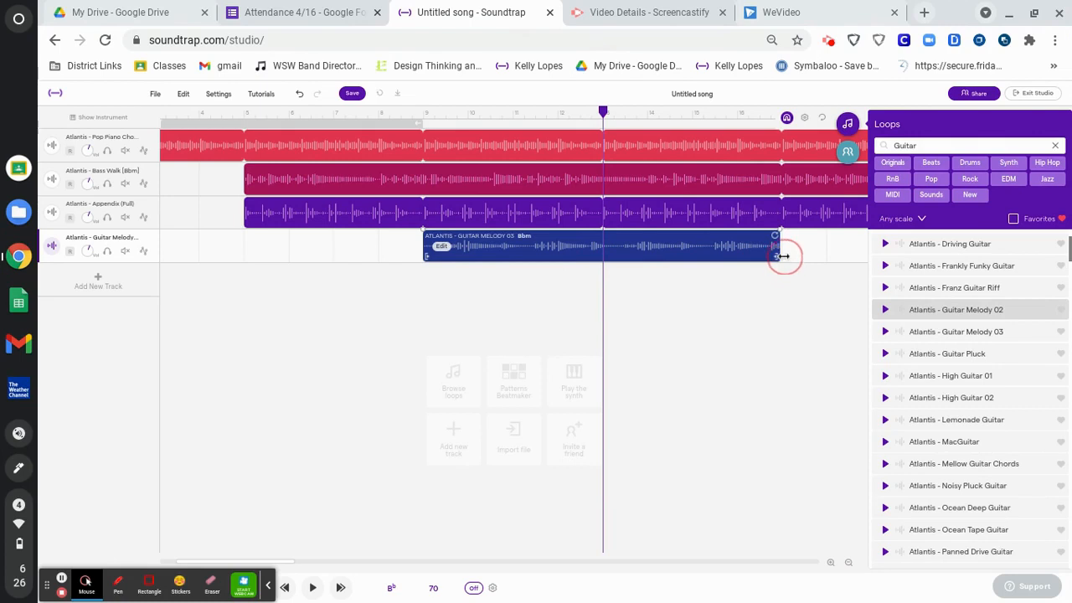
{"action": "left_click_drag", "start_coordinate": [603, 112], "coordinate": [612, 114]}
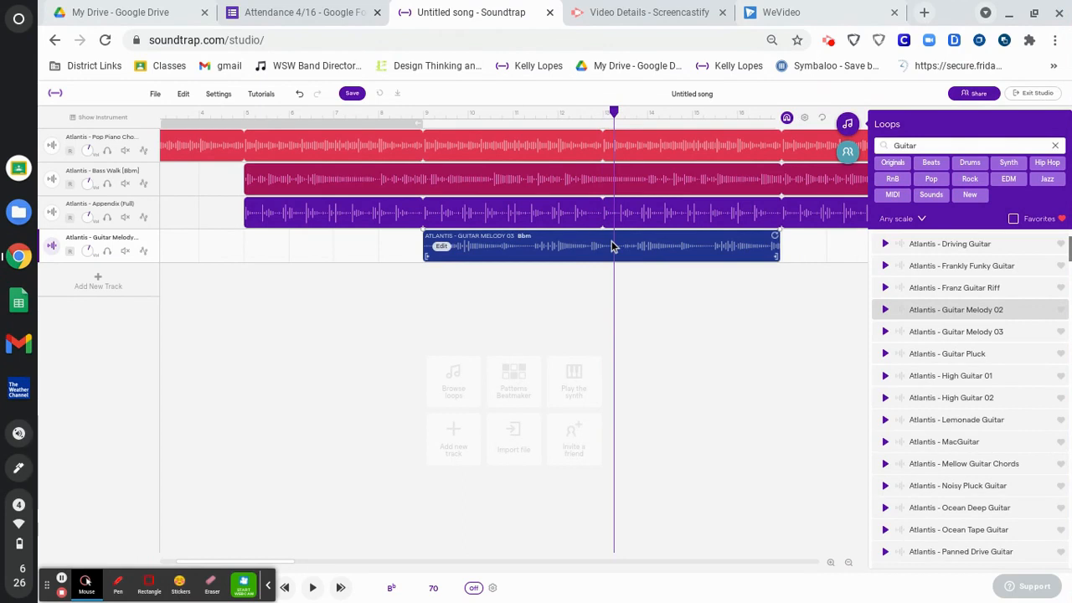
{"action": "left_click", "coordinate": [183, 94]}
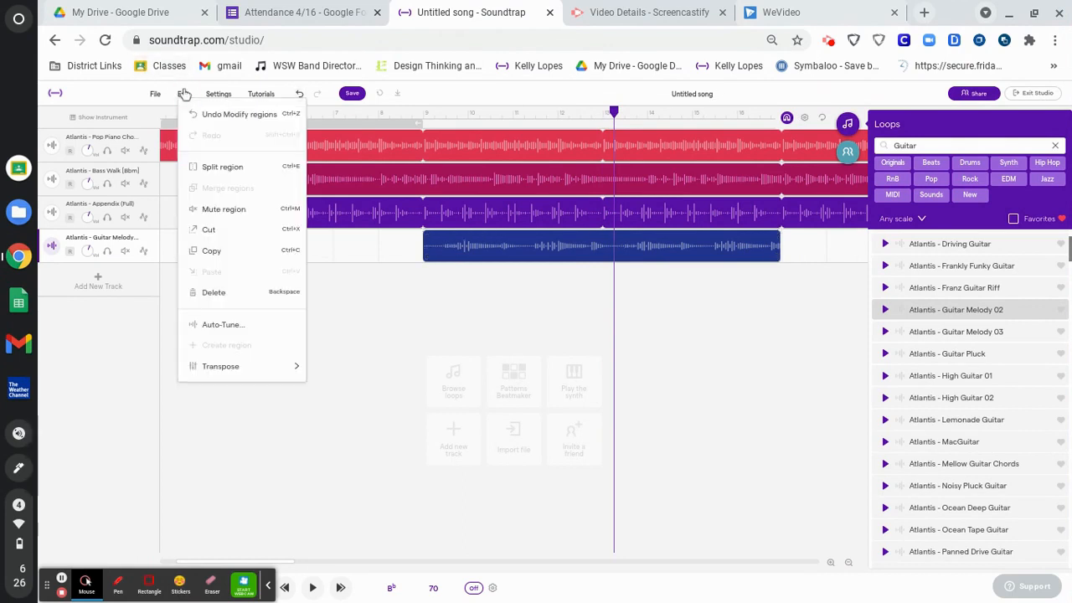
{"action": "left_click", "coordinate": [213, 166]}
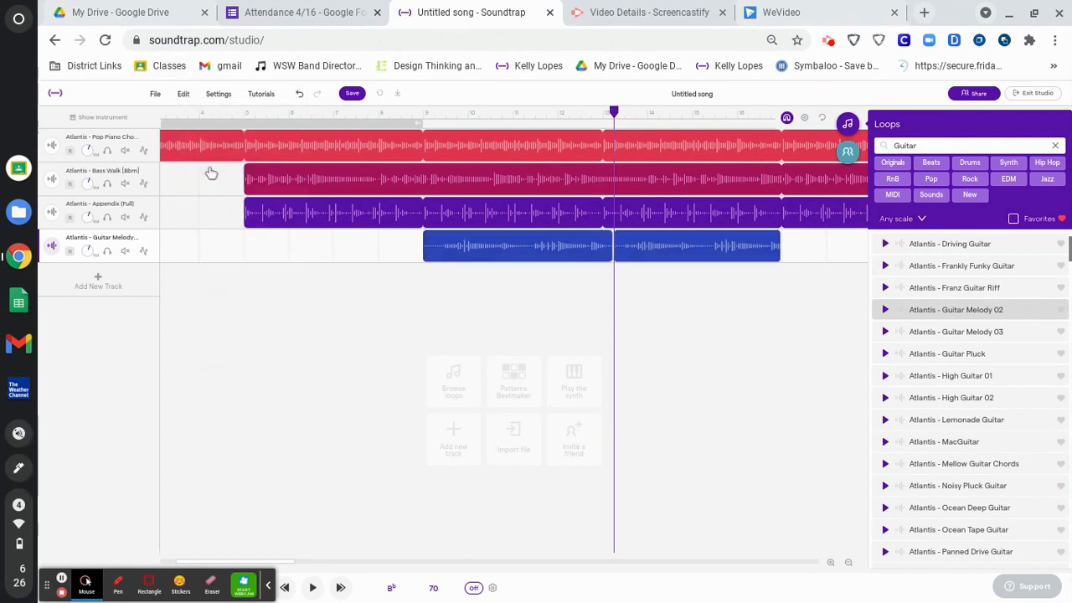
{"action": "left_click", "coordinate": [674, 252]}
{"action": "key", "text": "Delete"}
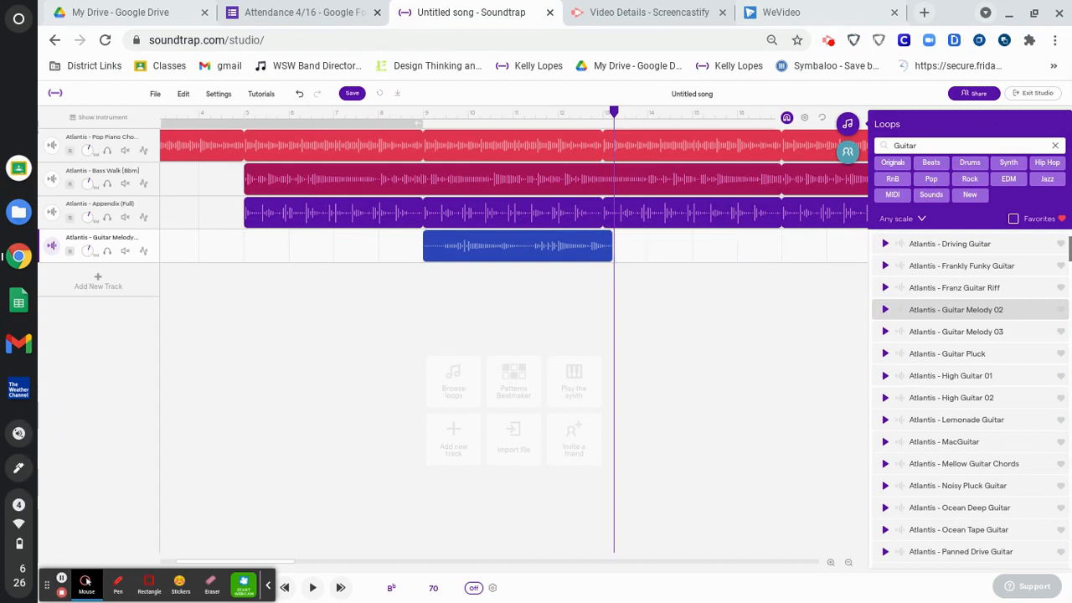
- Undo the deletion and the split of the guitar region, and move the playhead back to the middle of measure 9
{"action": "left_click", "coordinate": [299, 96]}
{"action": "left_click", "coordinate": [299, 94]}
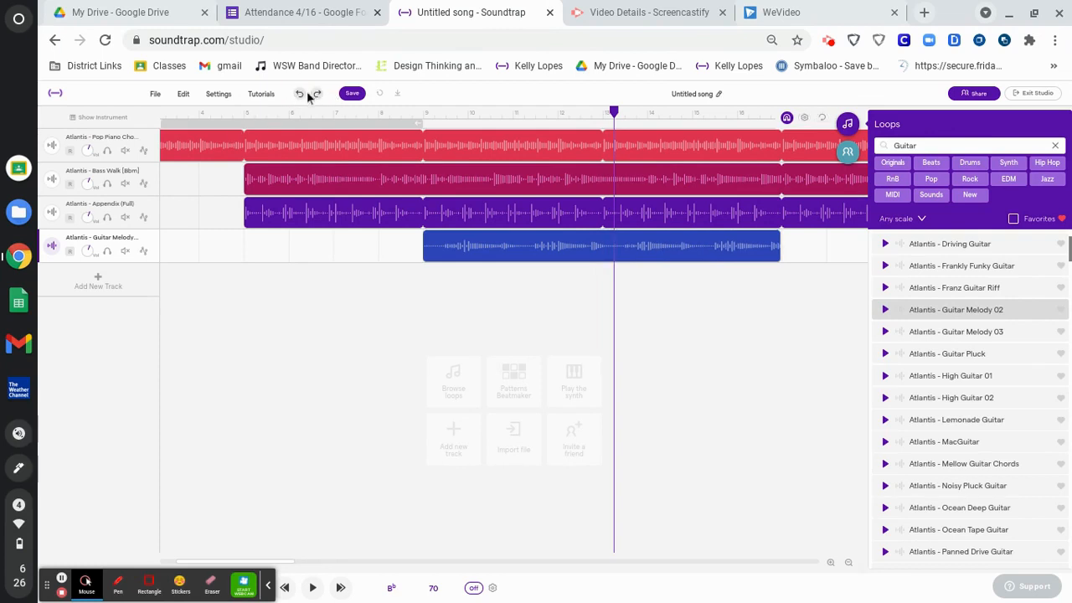
{"action": "left_click", "coordinate": [445, 334]}
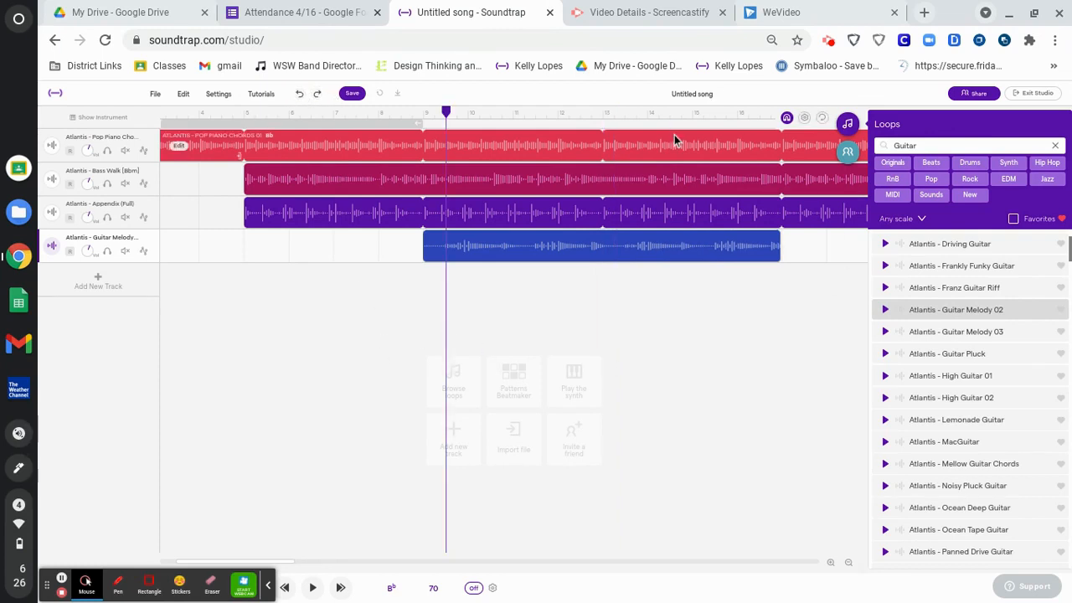
{"action": "scroll", "coordinate": [721, 314], "scroll_direction": "right", "scroll_amount": 1}
{"action": "scroll", "coordinate": [721, 318], "scroll_direction": "right", "scroll_amount": 5}
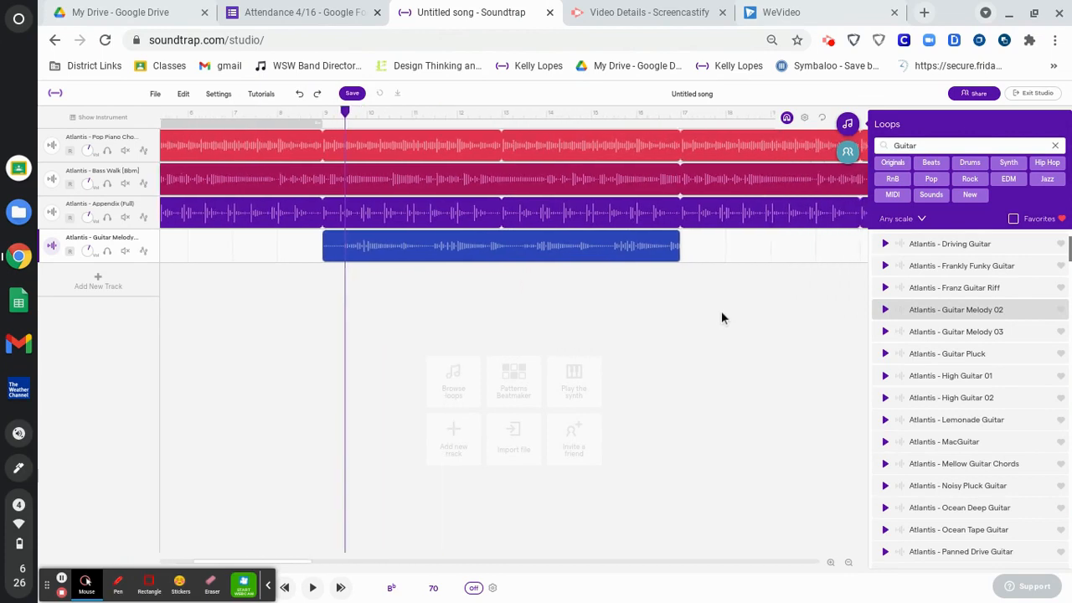
{"action": "scroll", "coordinate": [721, 317], "scroll_direction": "right", "scroll_amount": 3}
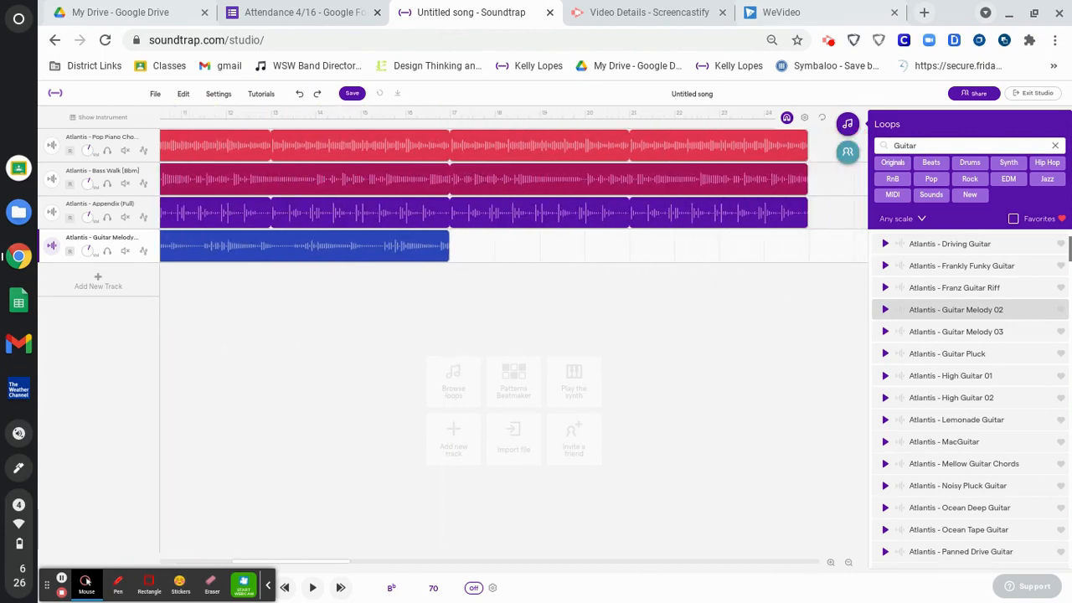
- Add a fade-out about half a measure long to the end of the guitar melody region at measure 17
{"action": "mouse_move", "coordinate": [807, 213]}
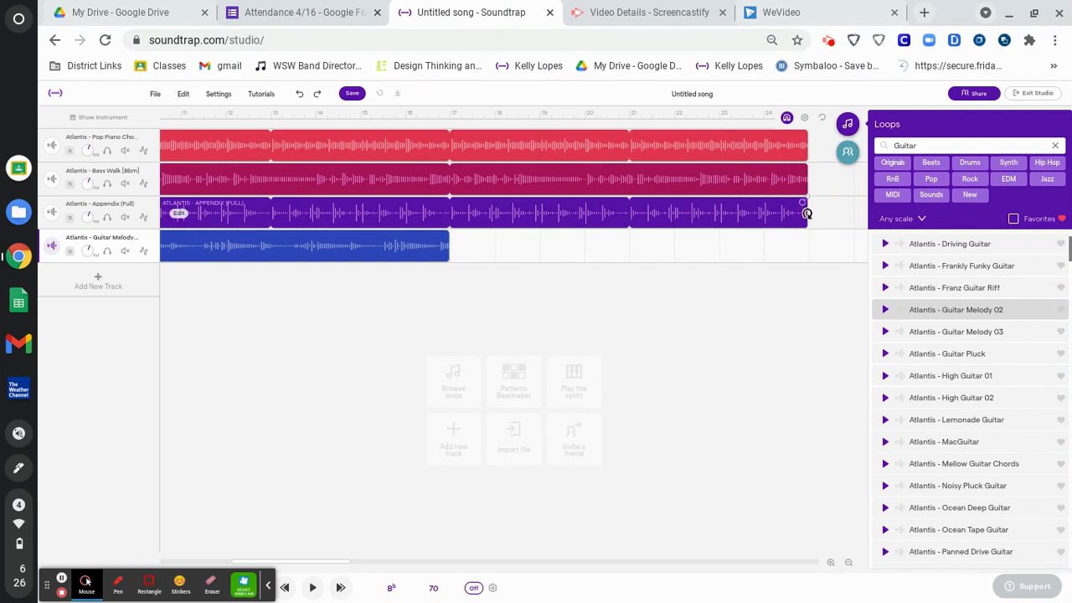
{"action": "mouse_move", "coordinate": [443, 249]}
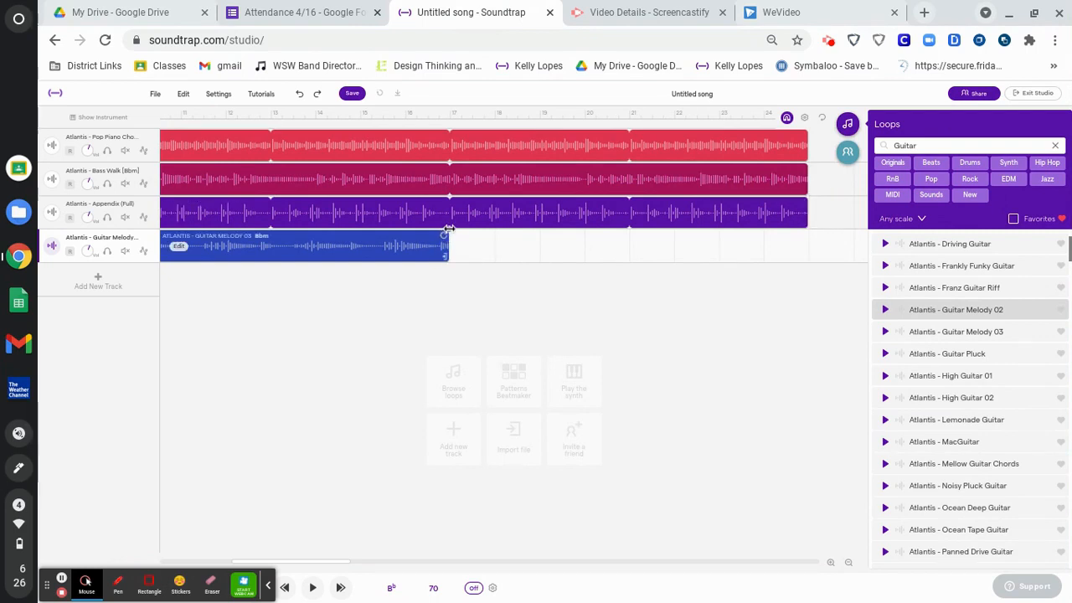
{"action": "left_click", "coordinate": [440, 228]}
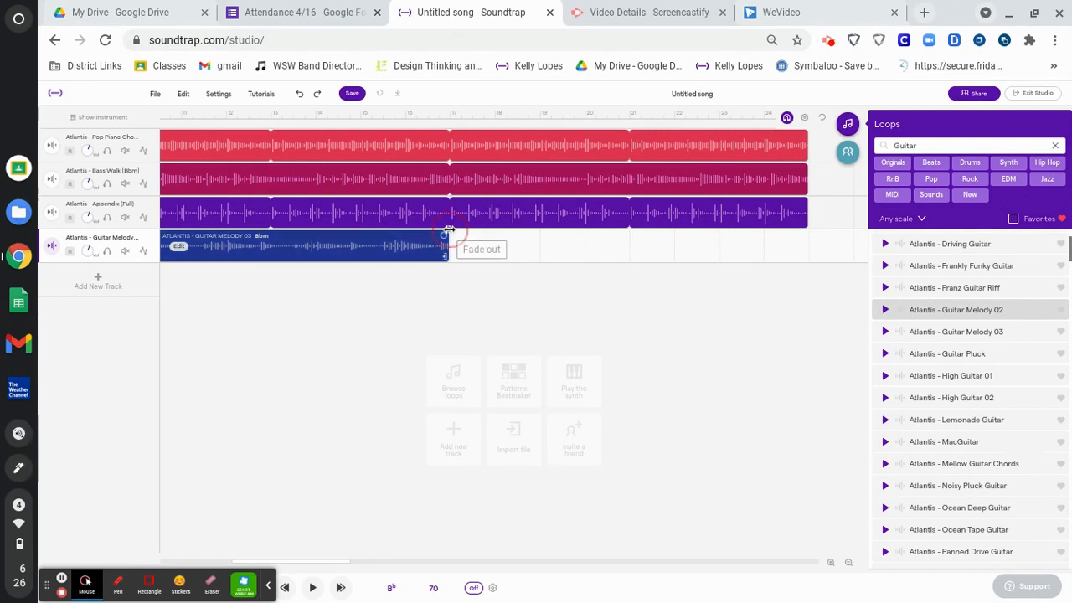
{"action": "left_click_drag", "start_coordinate": [438, 229], "coordinate": [425, 229]}
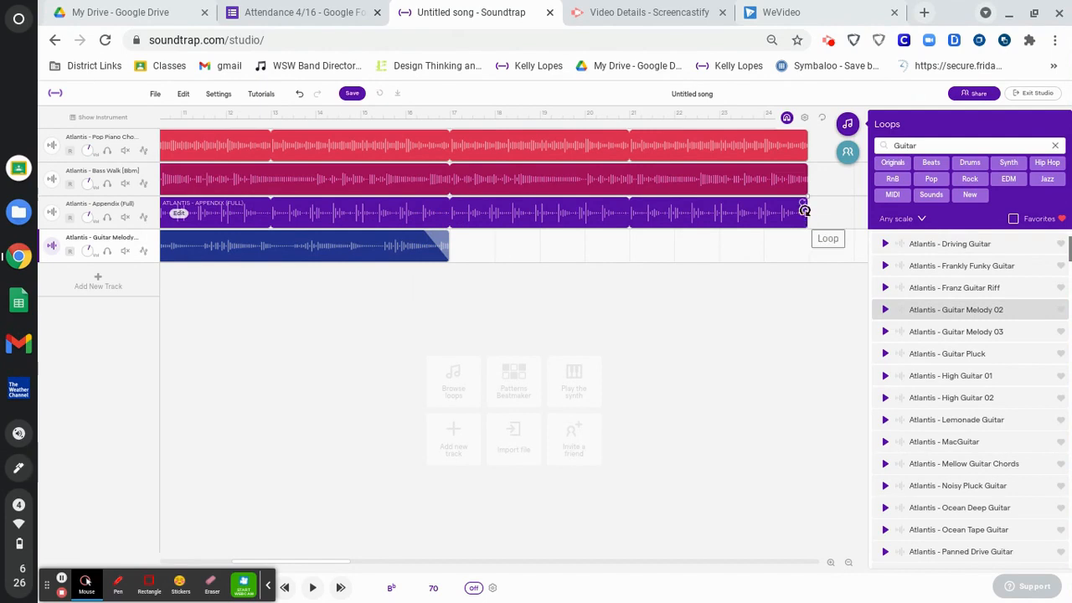
- Shorten the looped Appendix beat region to end at measure 21 and fade out its end
{"action": "left_click_drag", "start_coordinate": [804, 204], "coordinate": [626, 198]}
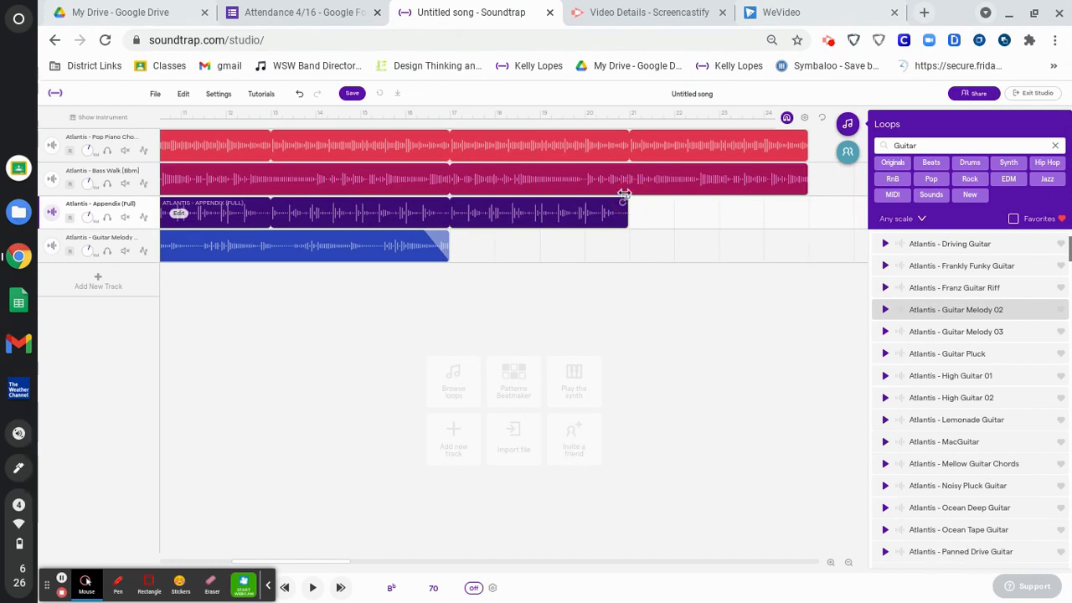
{"action": "left_click", "coordinate": [614, 199]}
{"action": "left_click_drag", "start_coordinate": [614, 199], "coordinate": [608, 198]}
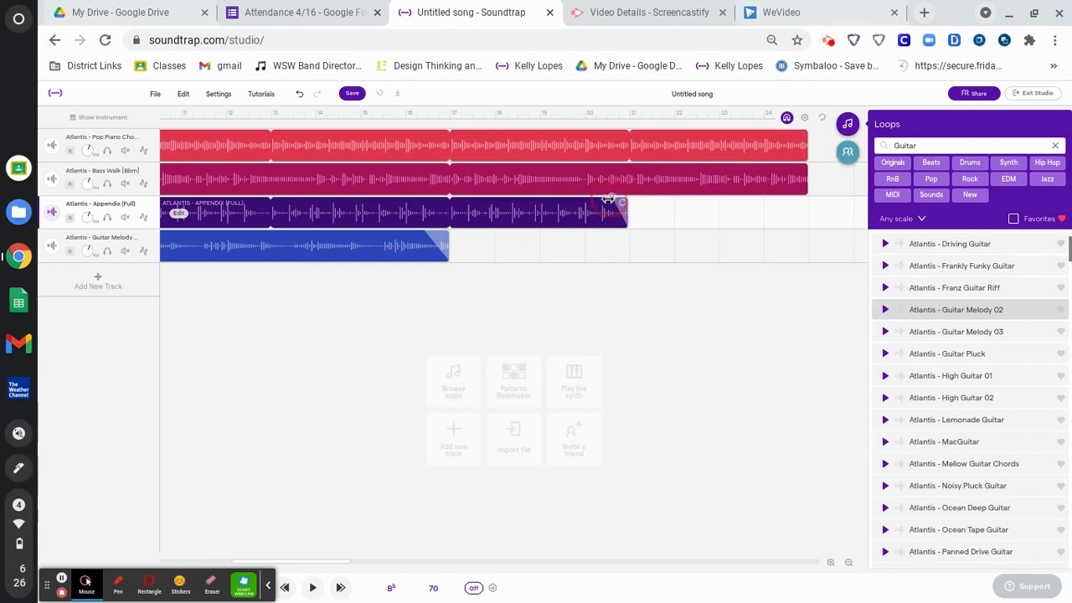
- Shorten the bass region to end at measure 21 and fade out the ends of the bass and piano regions
{"action": "left_click", "coordinate": [764, 178]}
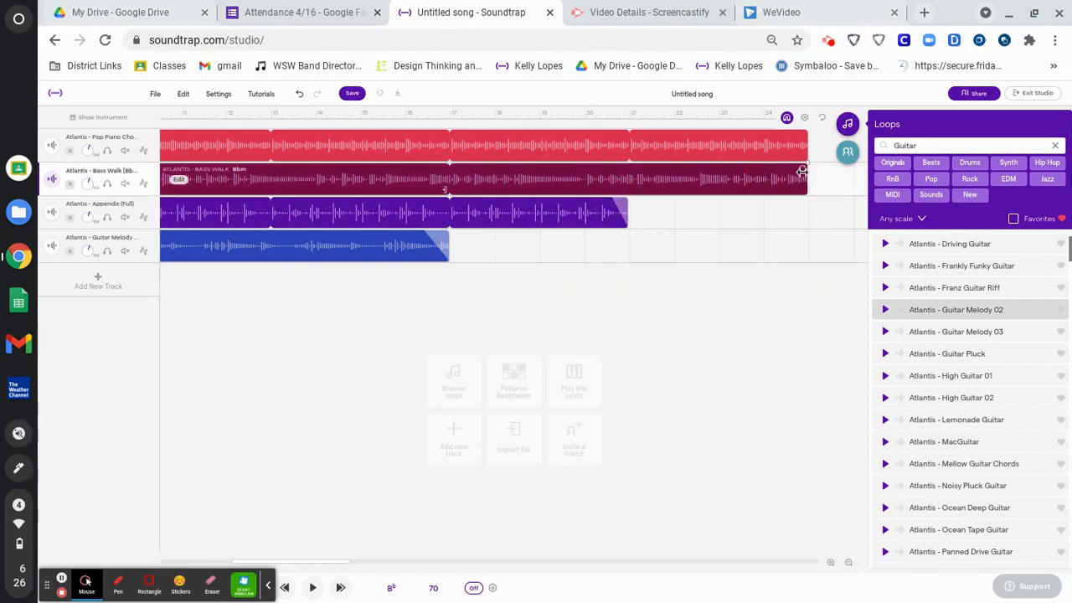
{"action": "left_click_drag", "start_coordinate": [807, 178], "coordinate": [626, 172]}
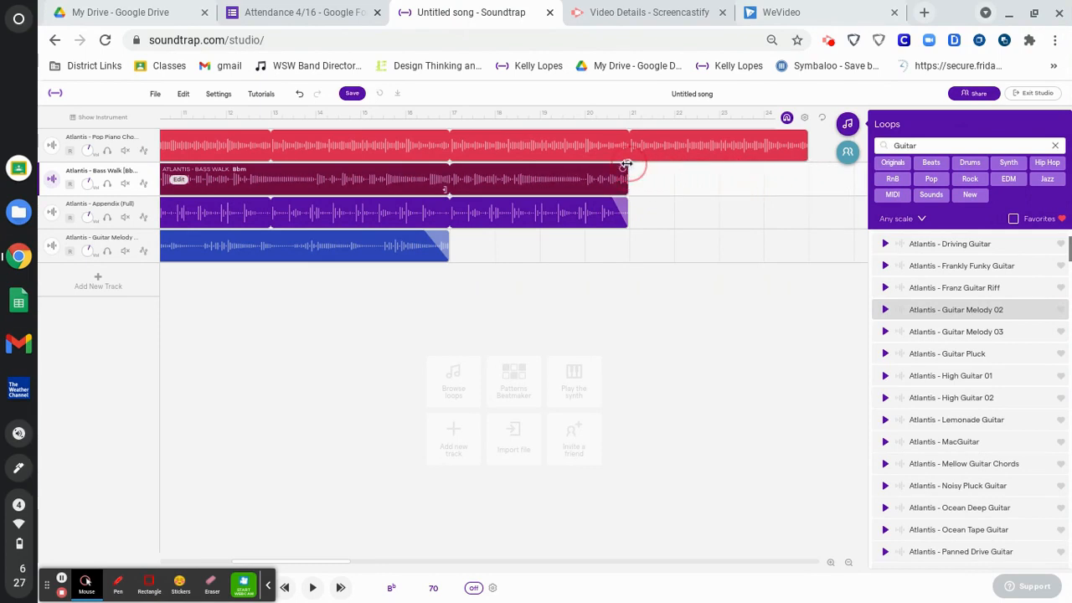
{"action": "left_click", "coordinate": [646, 136]}
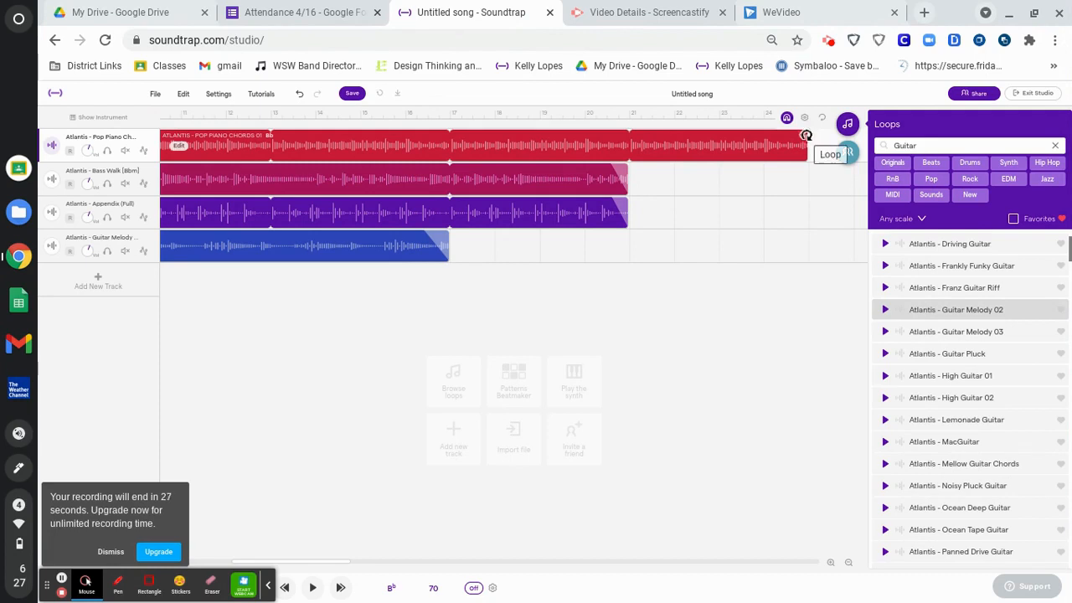
{"action": "left_click_drag", "start_coordinate": [807, 132], "coordinate": [789, 134]}
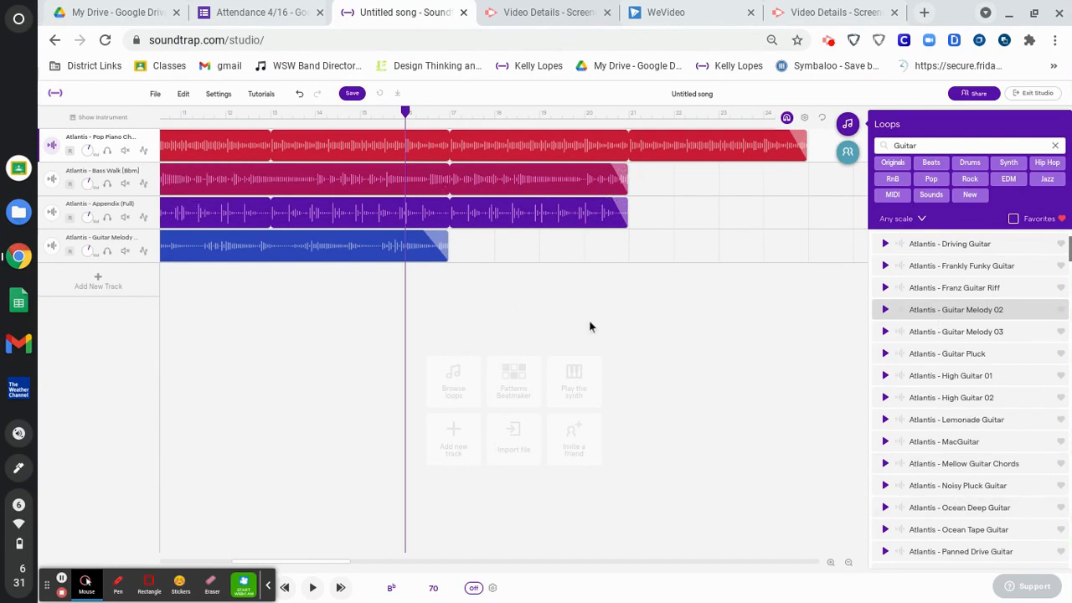
- Change the song's key to C major with the audio adjusted to match, and play the mix from around measure 16 to hear it
{"action": "left_click", "coordinate": [390, 589]}
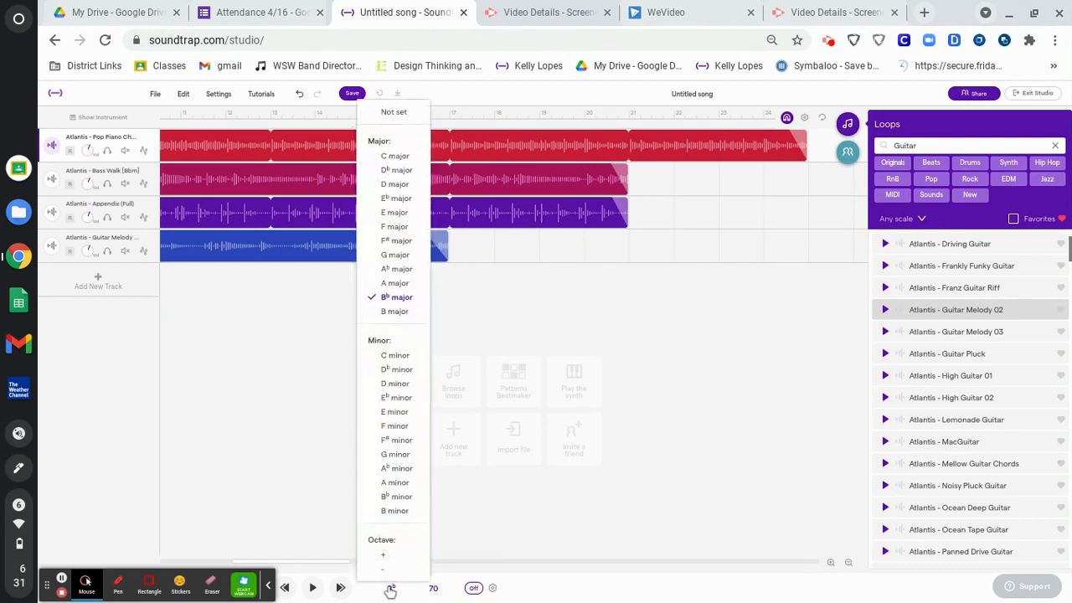
{"action": "left_click", "coordinate": [395, 300]}
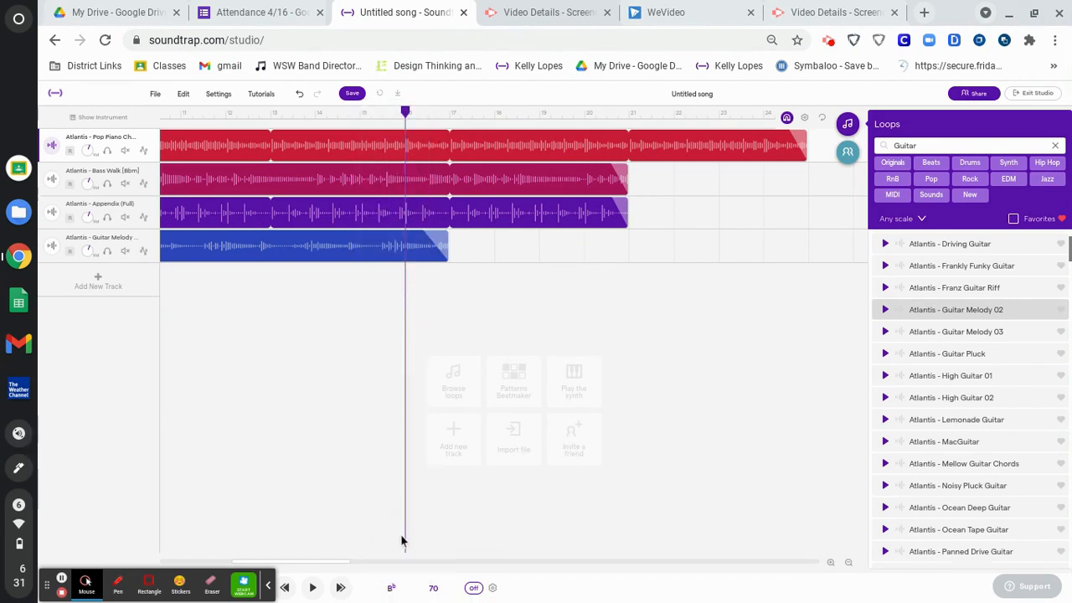
{"action": "left_click", "coordinate": [394, 588]}
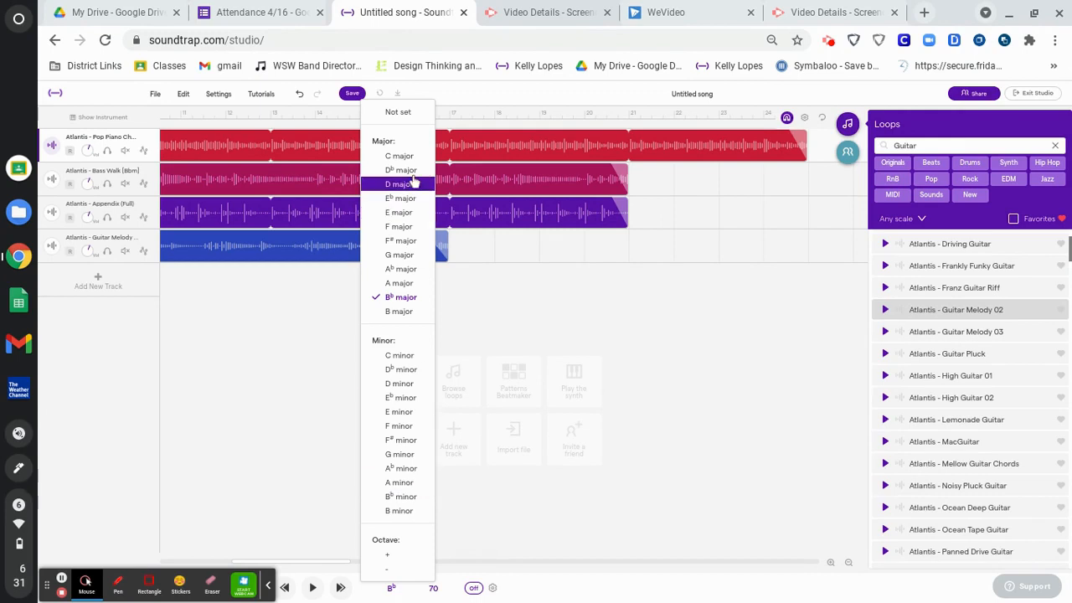
{"action": "left_click", "coordinate": [403, 162]}
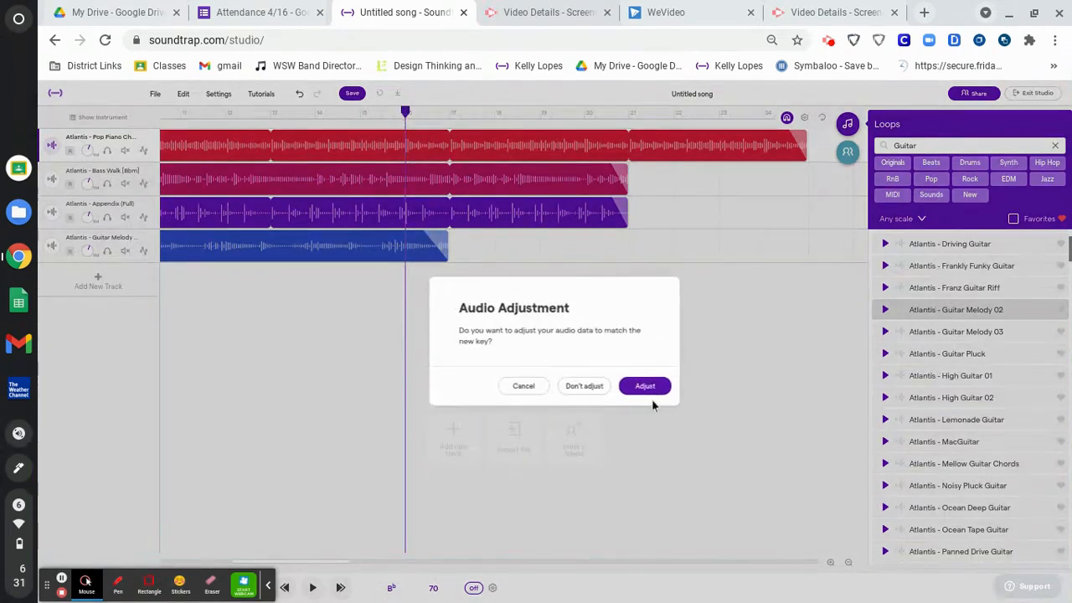
{"action": "left_click", "coordinate": [650, 390]}
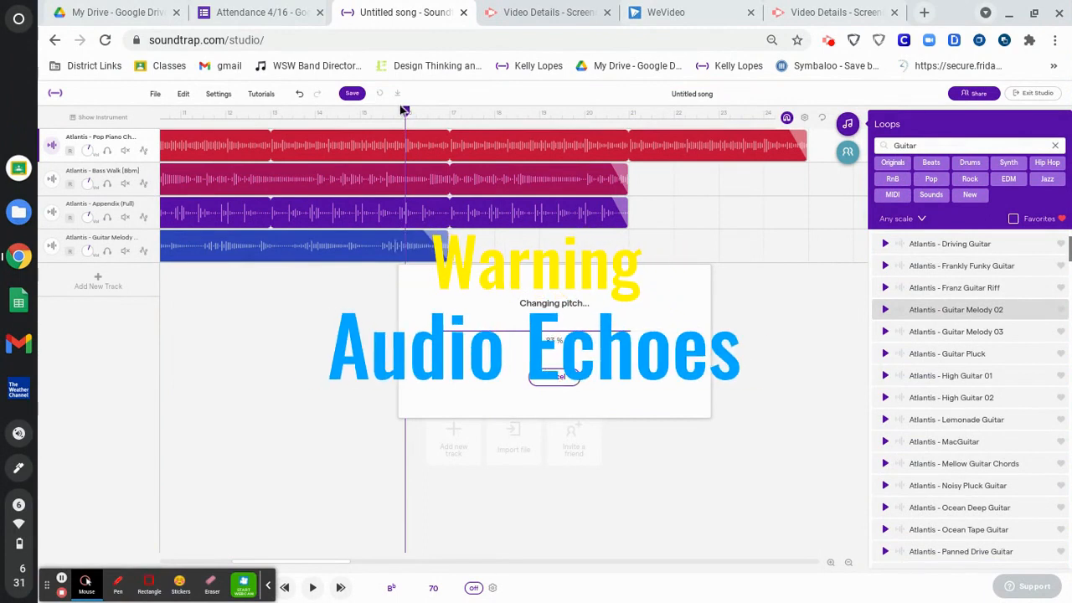
{"action": "left_click", "coordinate": [312, 587]}
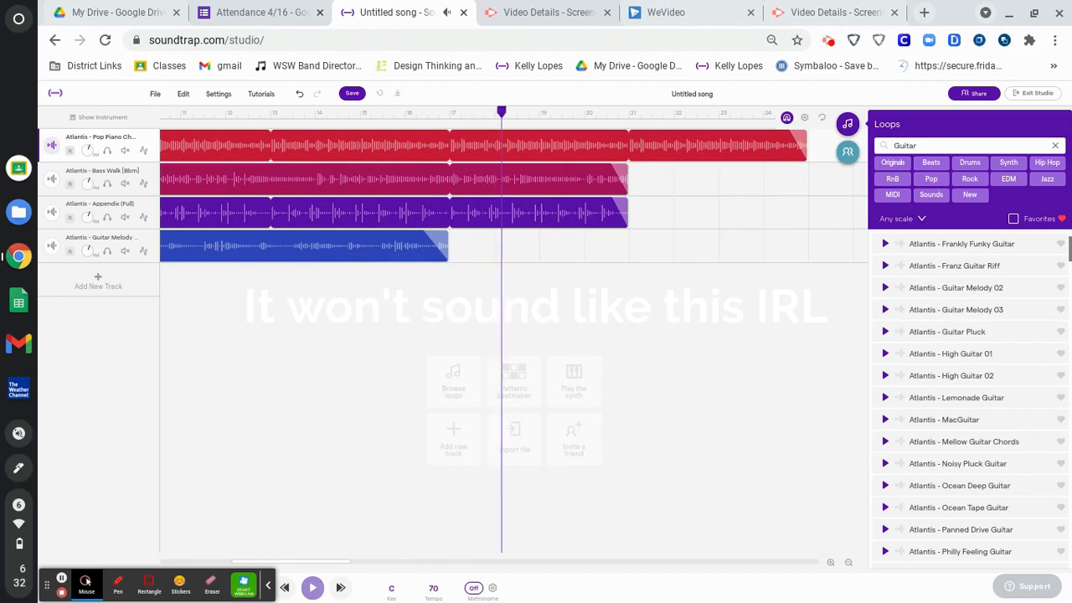
{"action": "left_click", "coordinate": [311, 587]}
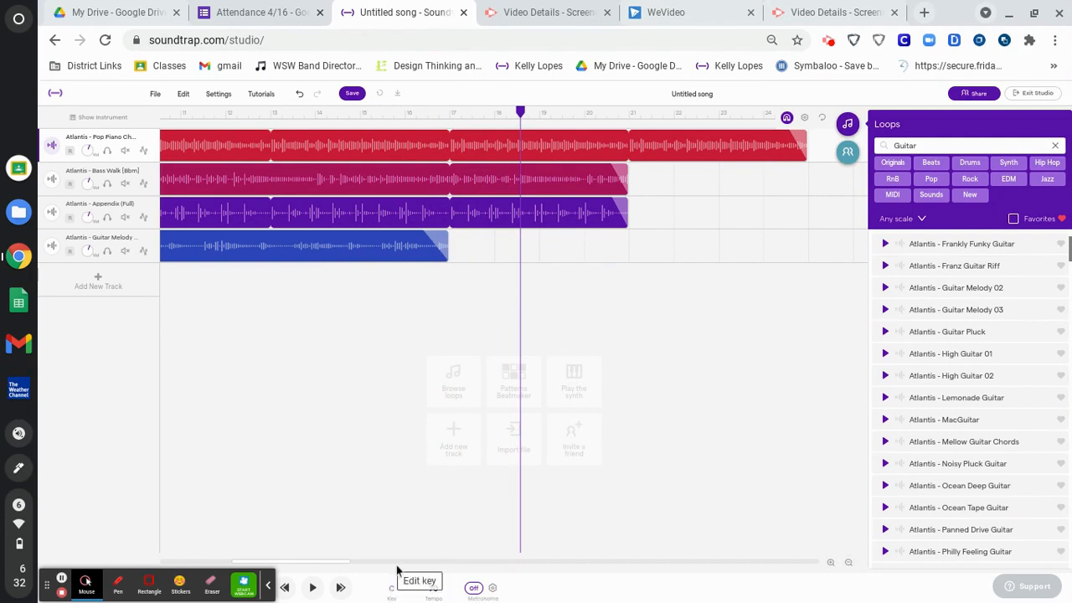
- Set the song's tempo to 67 BPM and adjust the audio to match the new tempo
{"action": "left_click", "coordinate": [433, 590]}
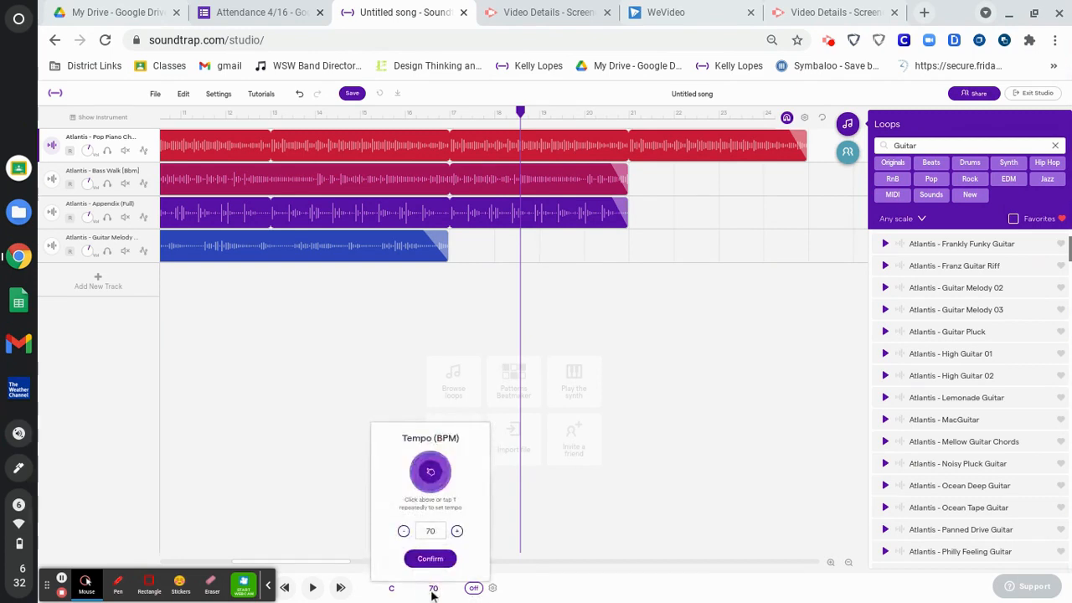
{"action": "left_click", "coordinate": [430, 532]}
{"action": "type", "text": "67"}
{"action": "left_click", "coordinate": [430, 559]}
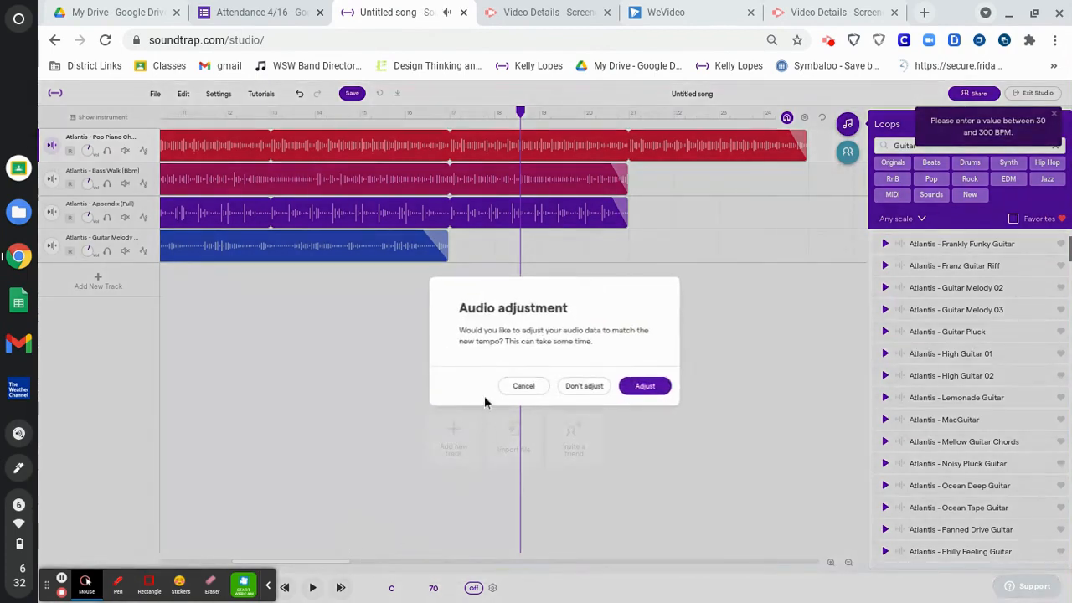
{"action": "left_click", "coordinate": [645, 387]}
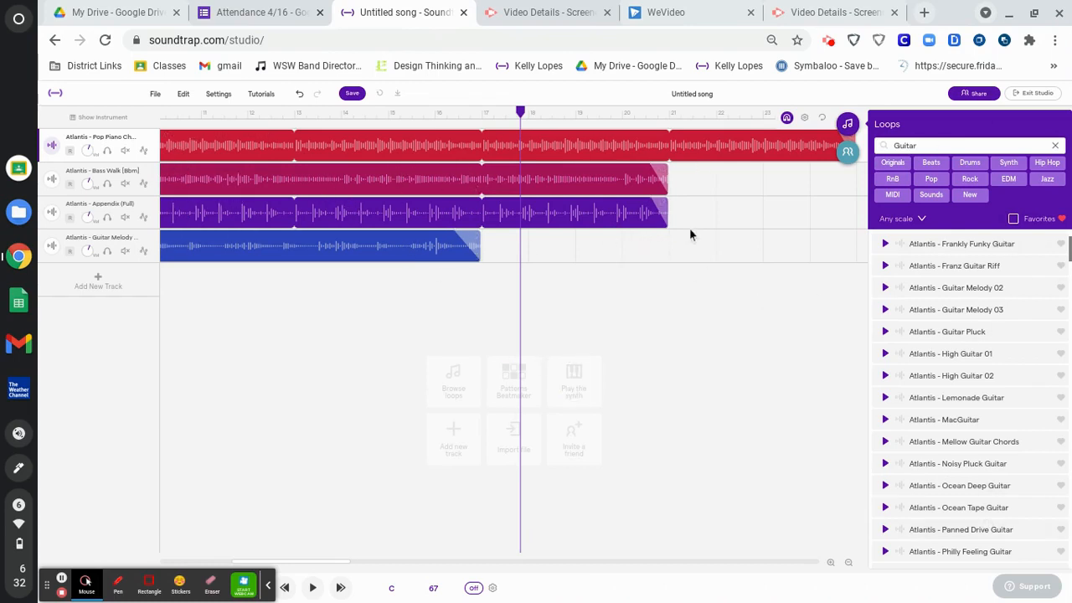
- Rename the untitled song as song 10 and save the project
{"action": "scroll", "coordinate": [361, 280], "scroll_direction": "left", "scroll_amount": 5}
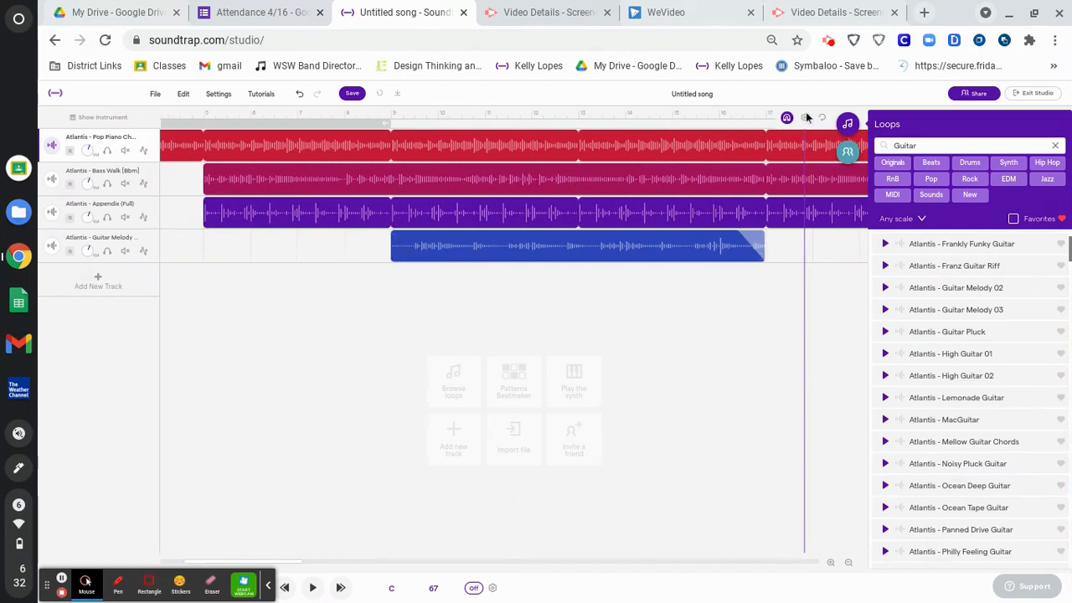
{"action": "left_click", "coordinate": [684, 98]}
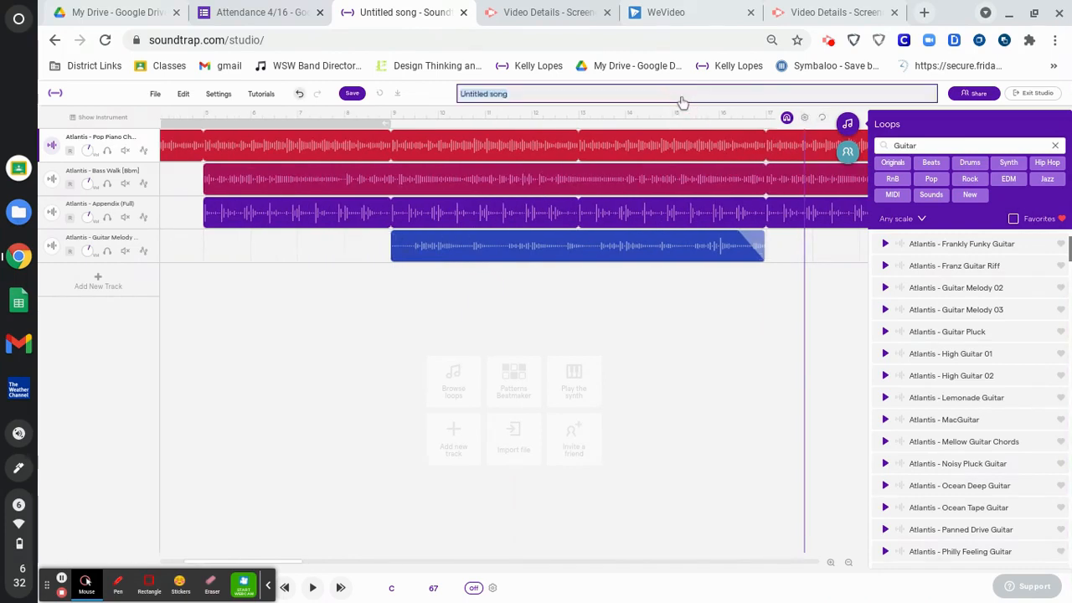
{"action": "type", "text": "sc"}
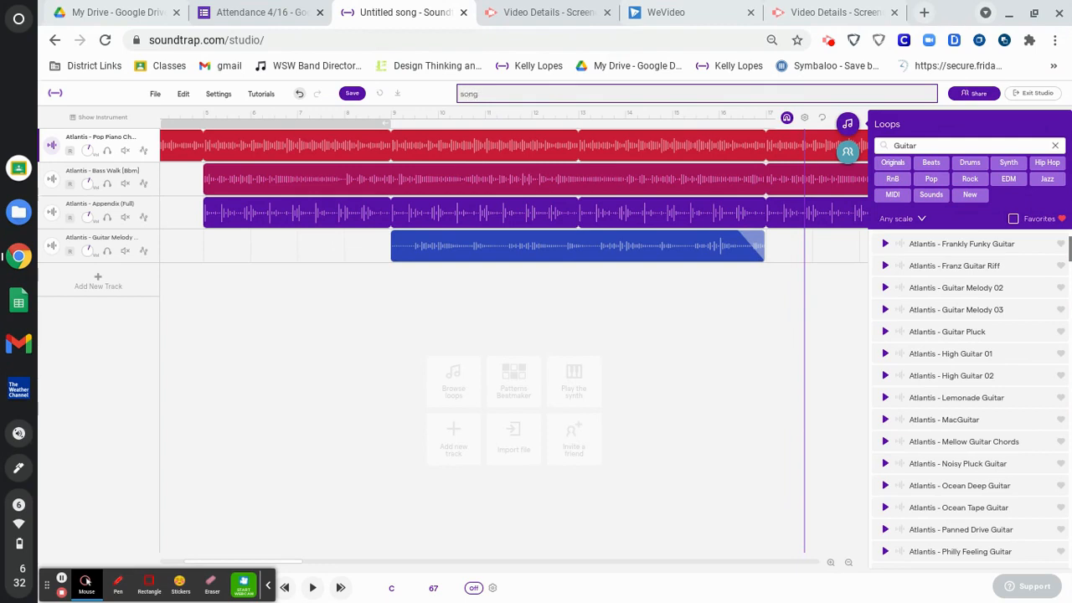
{"action": "type", "text": "ng 10"}
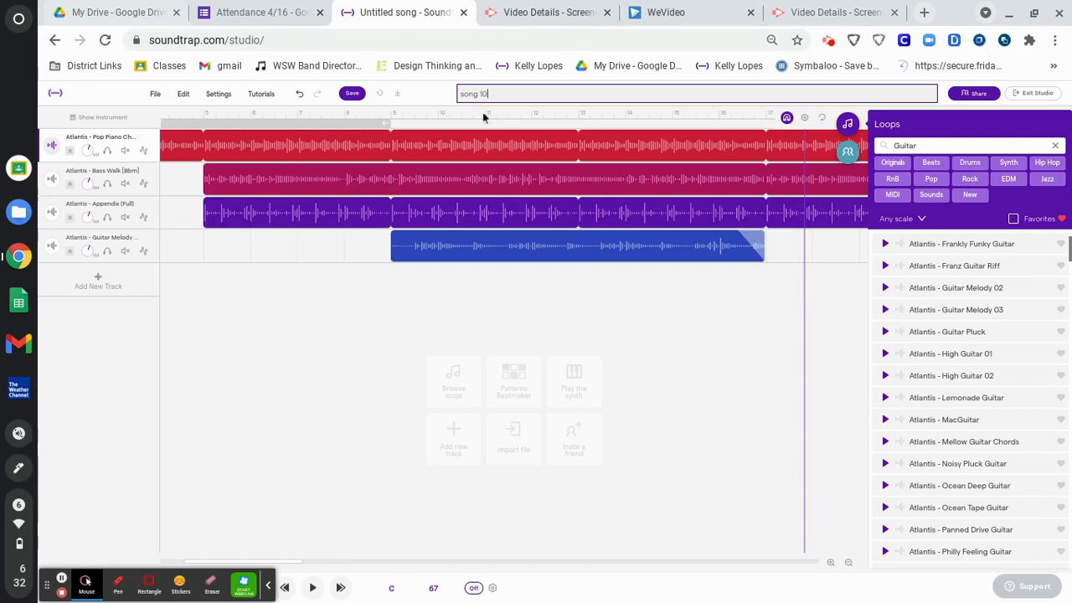
{"action": "left_click", "coordinate": [352, 94]}
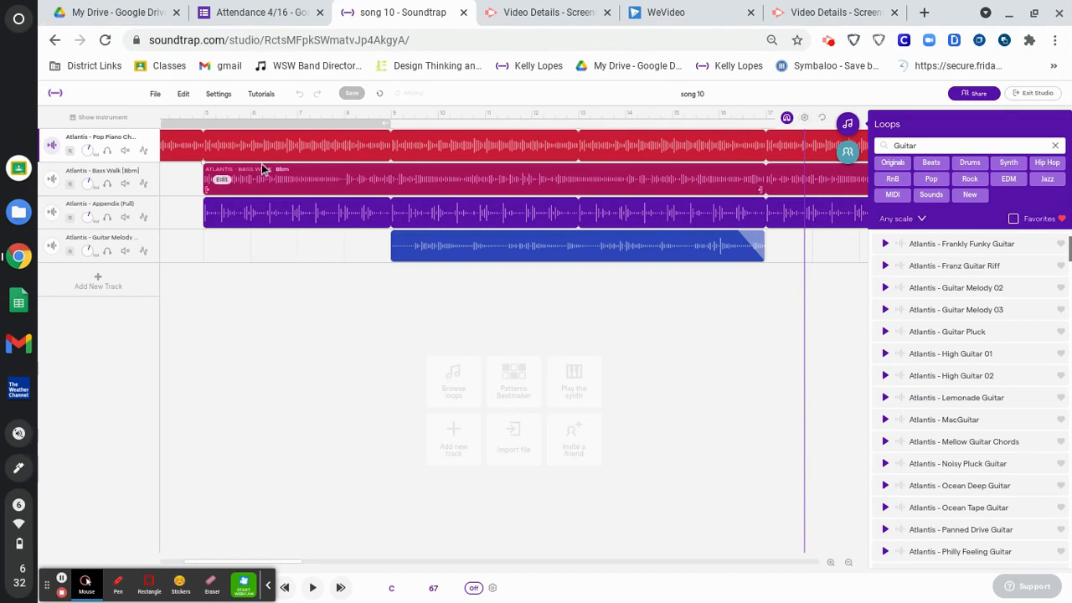
- View the options for inviting collaborators to the project by name, email or link, and close them without inviting anyone
{"action": "left_click", "coordinate": [848, 153]}
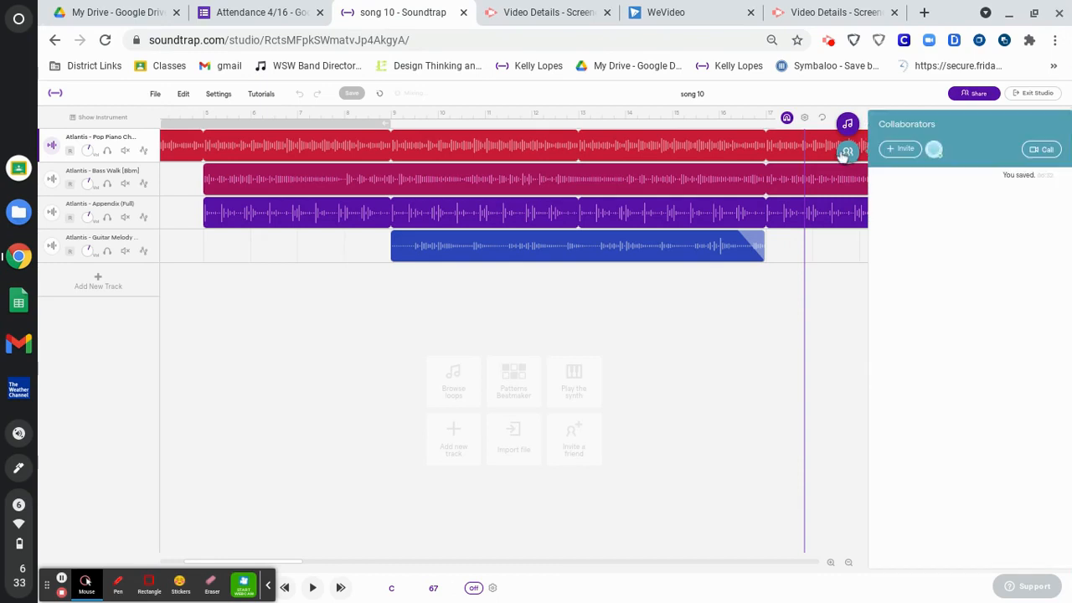
{"action": "left_click", "coordinate": [902, 152]}
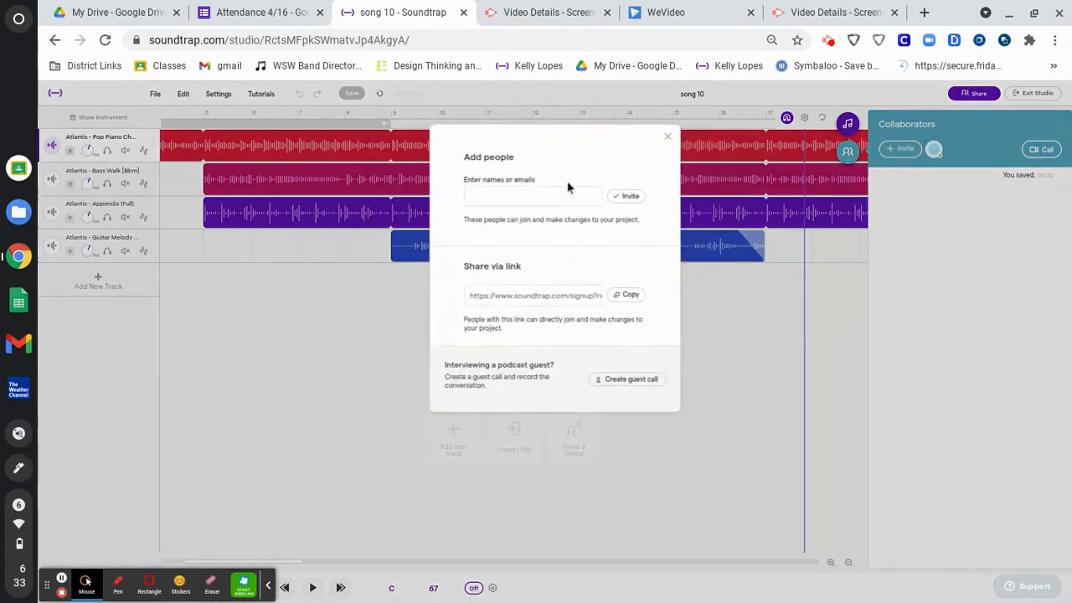
{"action": "left_click", "coordinate": [534, 190]}
{"action": "left_click", "coordinate": [667, 136]}
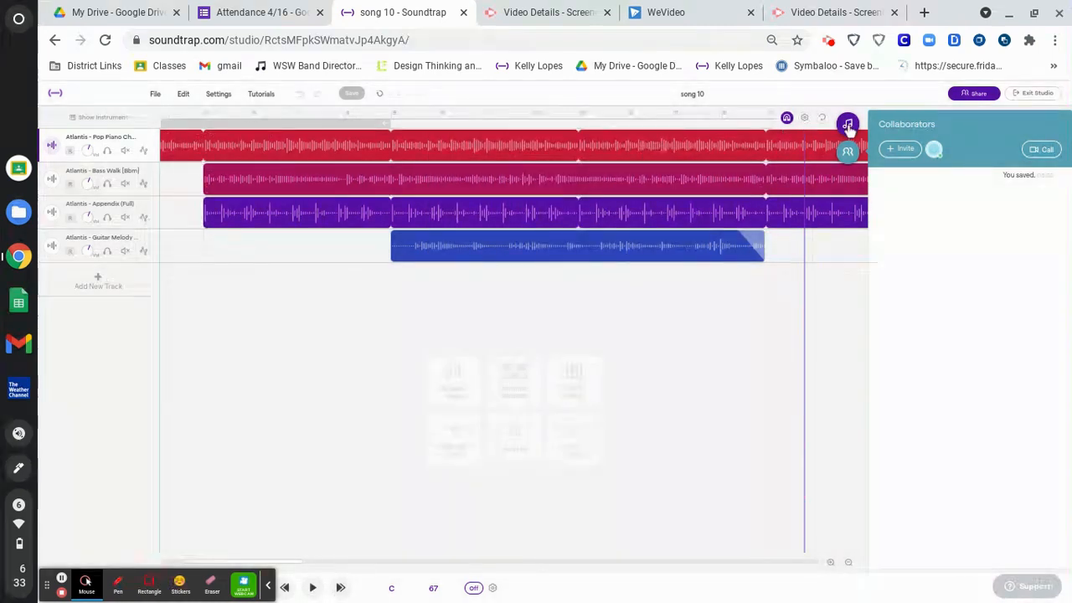
- Show the loop library, return to the collaborators view, and check the song's sharing options without adding people
{"action": "left_click", "coordinate": [848, 126]}
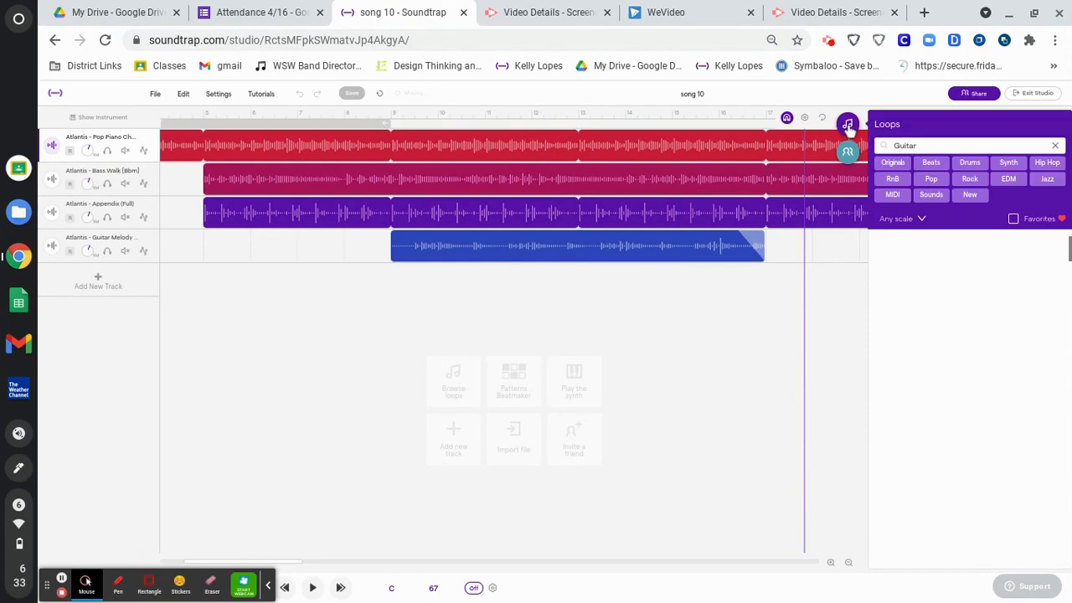
{"action": "left_click", "coordinate": [847, 152]}
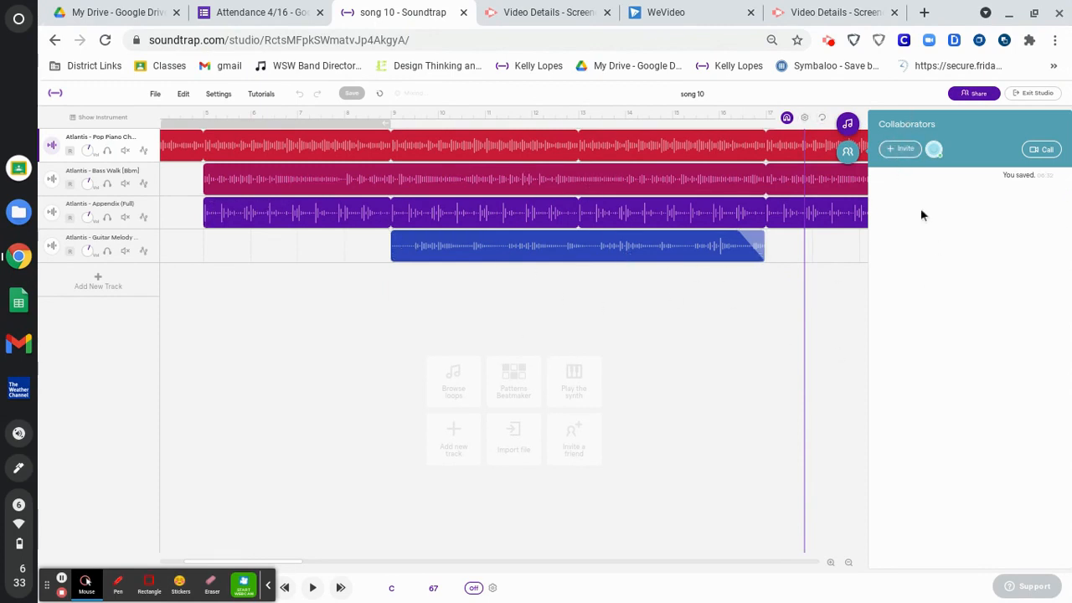
{"action": "left_click", "coordinate": [972, 93]}
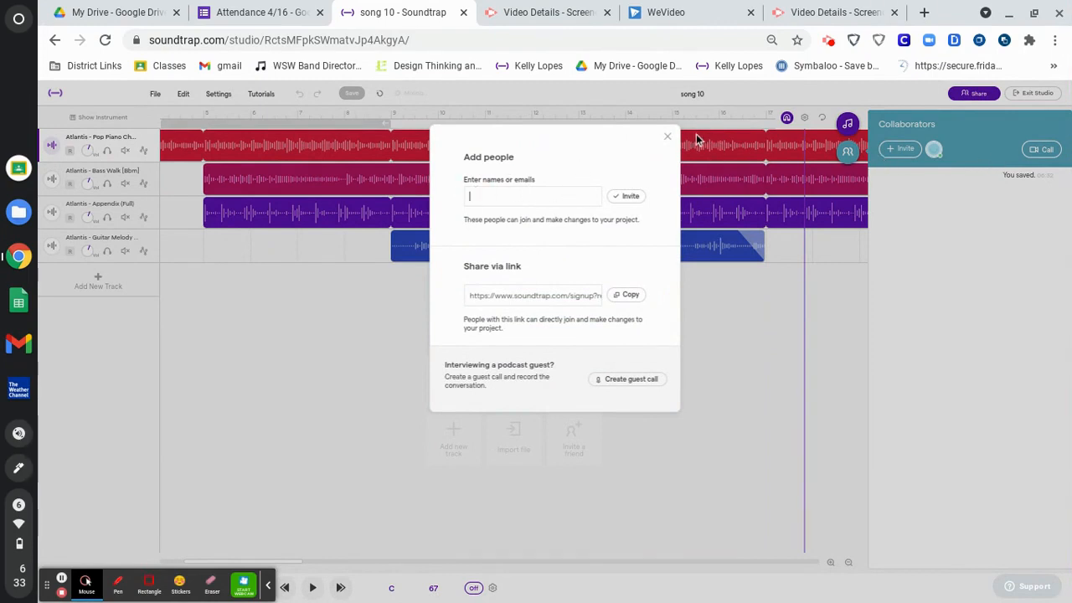
{"action": "left_click", "coordinate": [667, 136]}
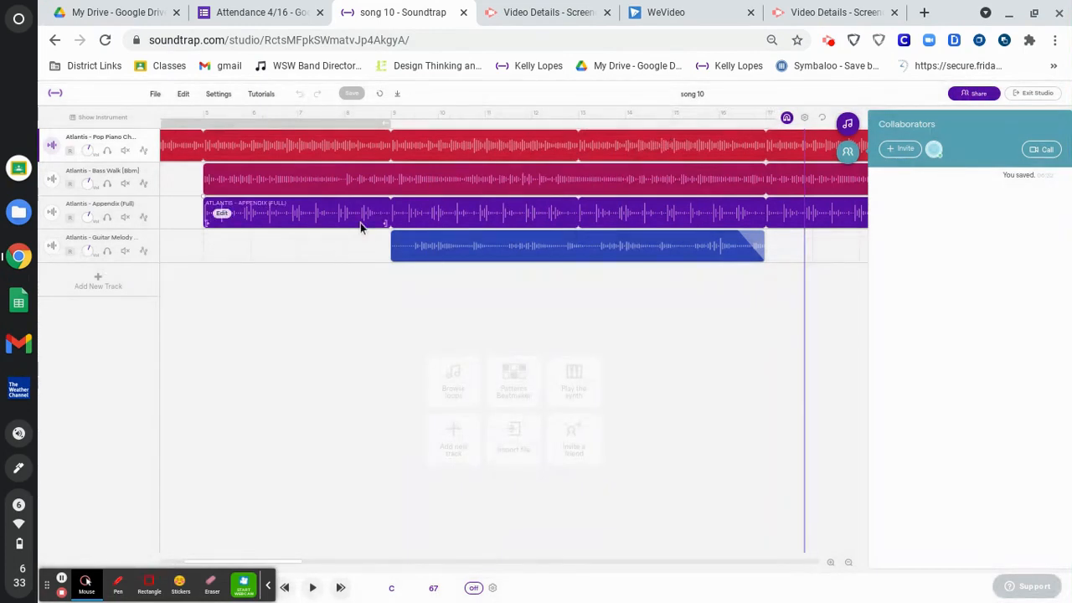
{"action": "scroll", "coordinate": [490, 215], "scroll_direction": "left", "scroll_amount": 2}
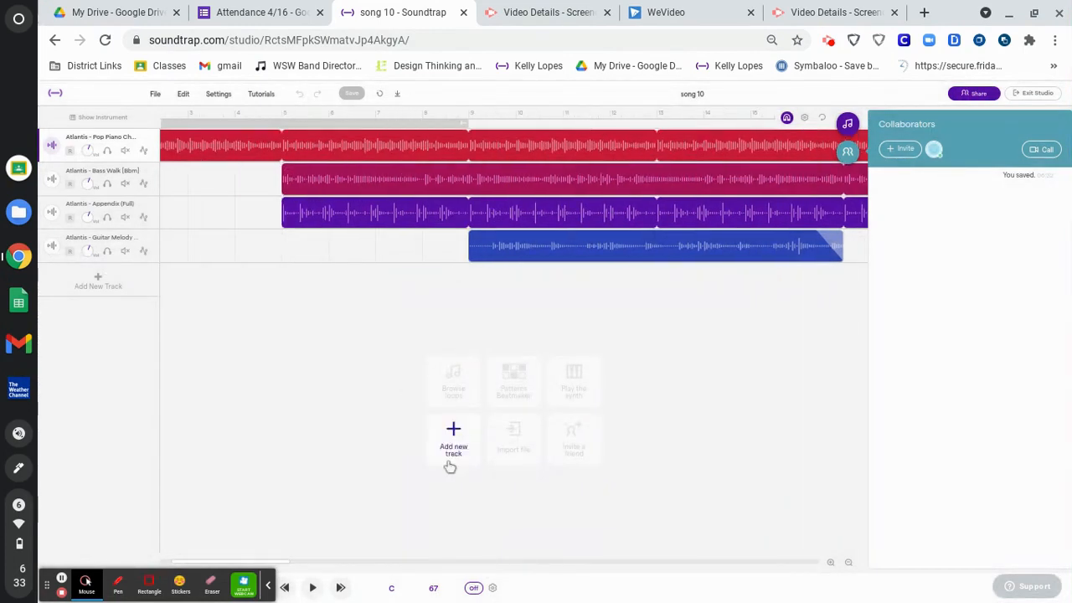